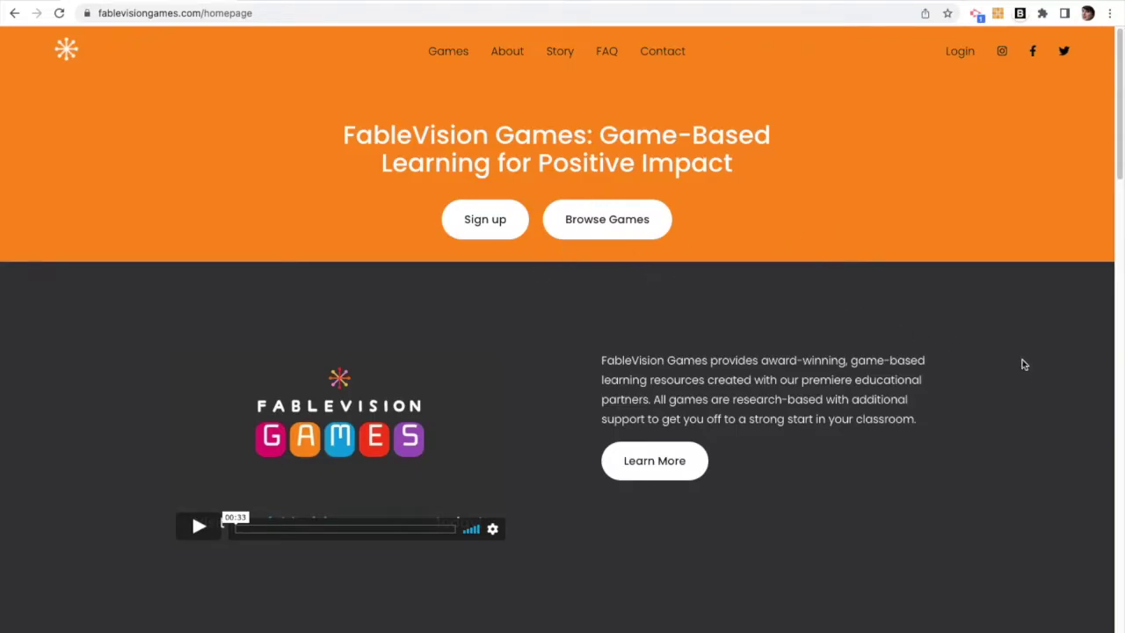
Step: Submit the pre-filled administrator sign-up form to create the new account
click(498, 225)
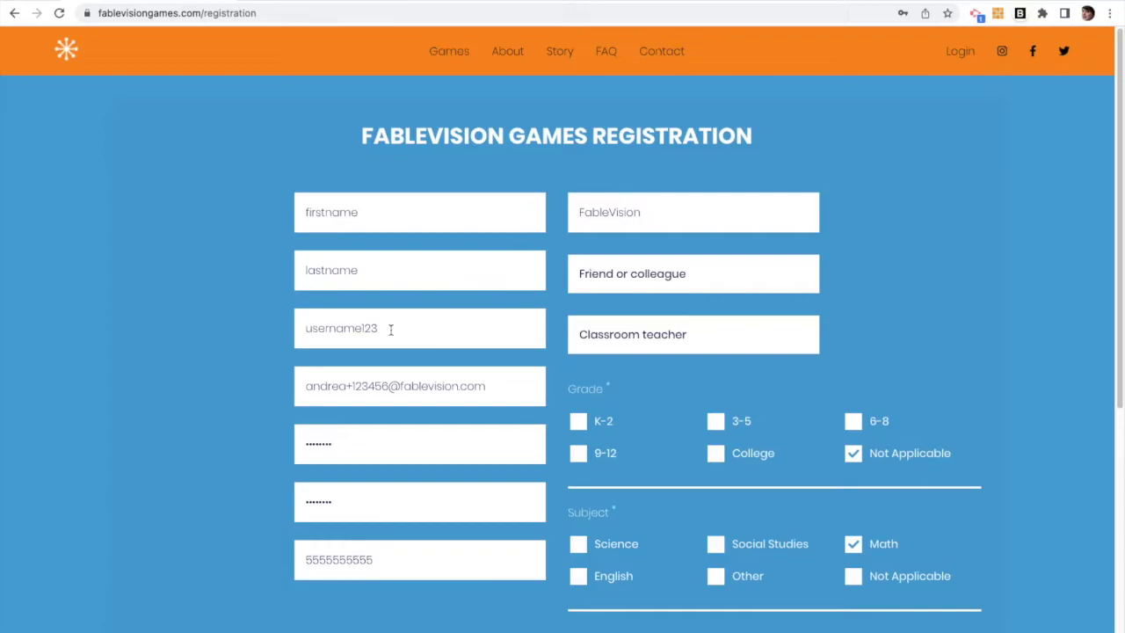
scroll(613, 574, down, 2)
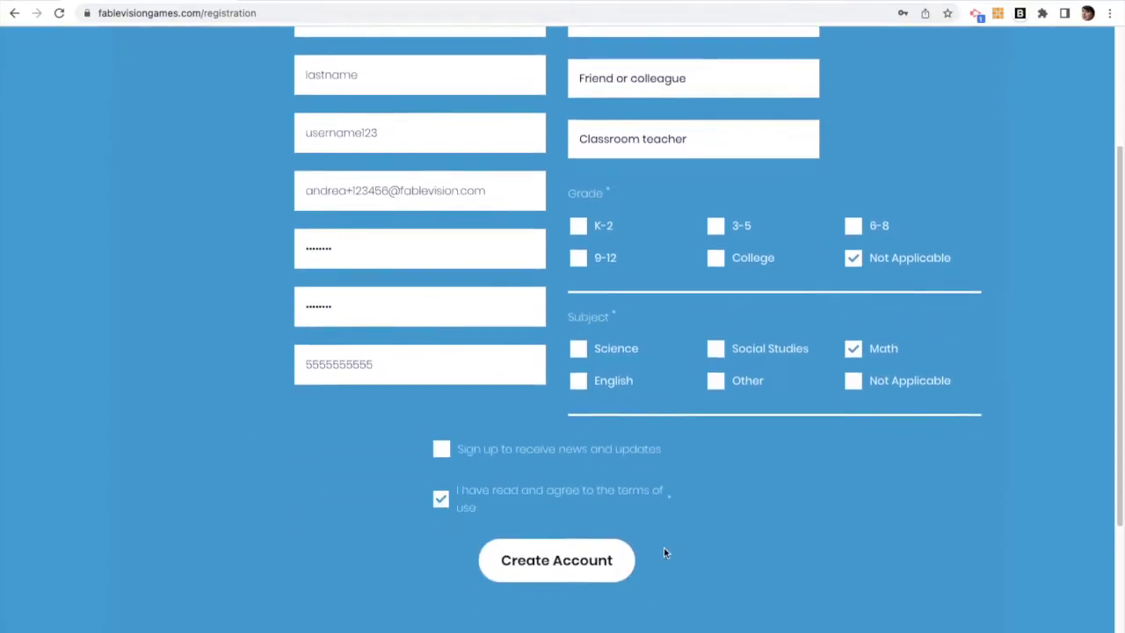
click(591, 569)
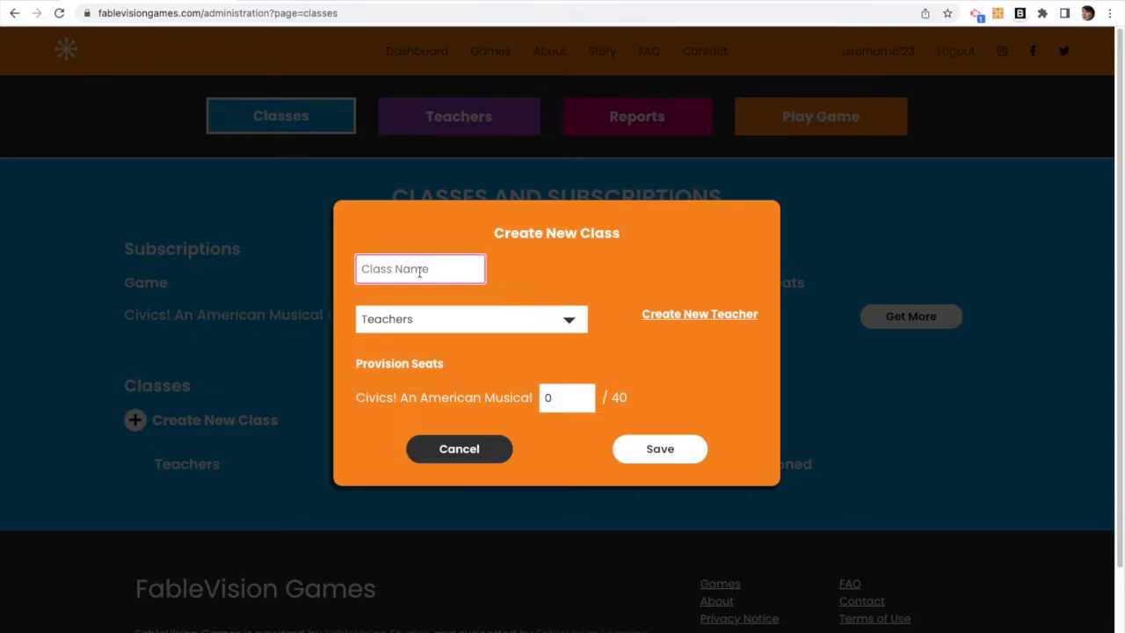
Step: Save a class named Civics with 10 Civics! An American Musical seats provisioned
text(Civics)
click(575, 292)
click(686, 315)
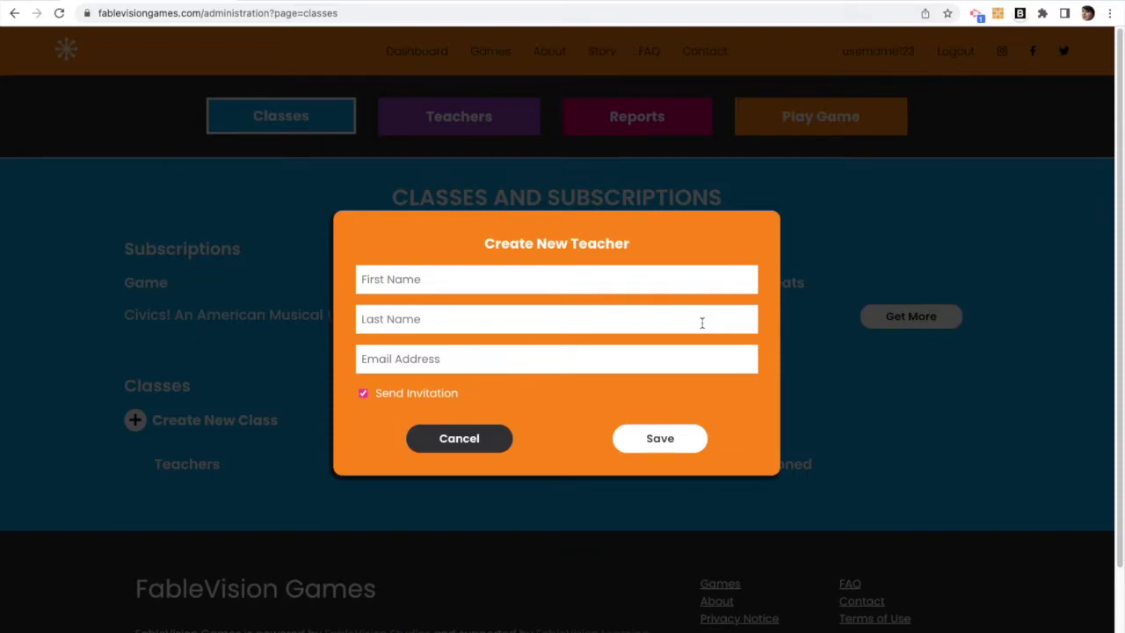
click(480, 439)
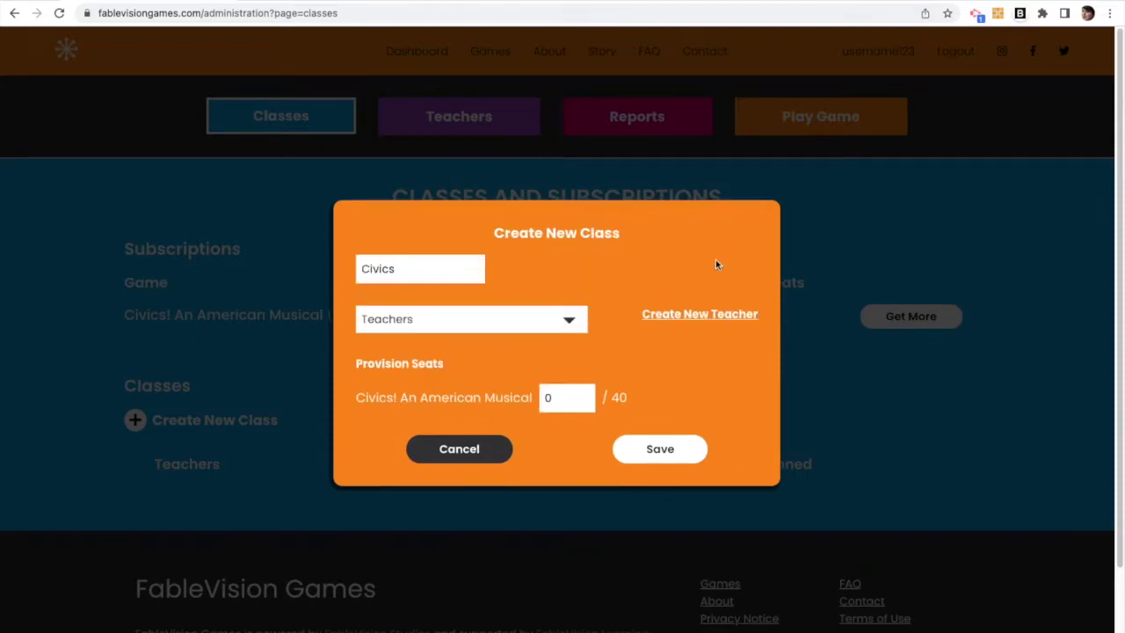
double_click(555, 404)
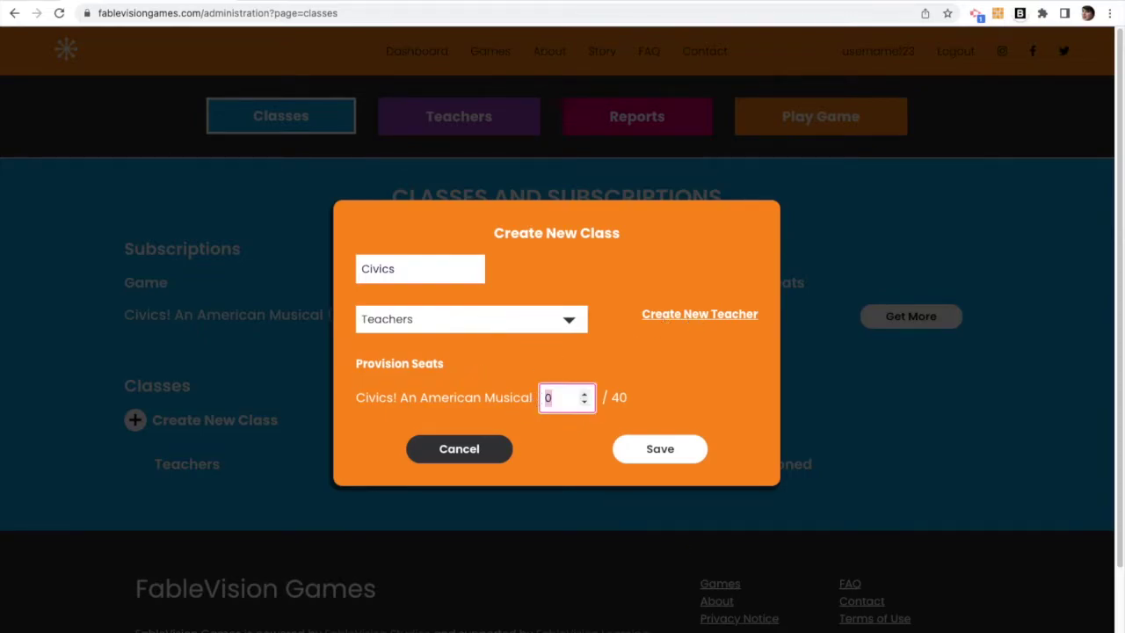
text(10)
click(666, 448)
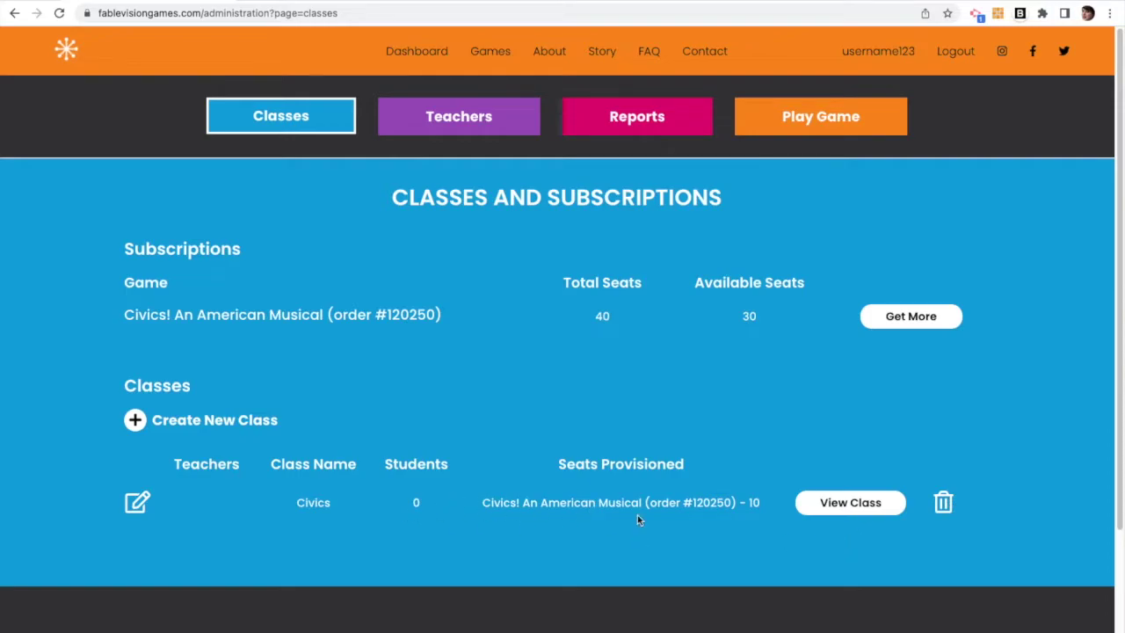
Step: In the Civics class, add a student with username, password and a Civics! An American Musical license
click(837, 506)
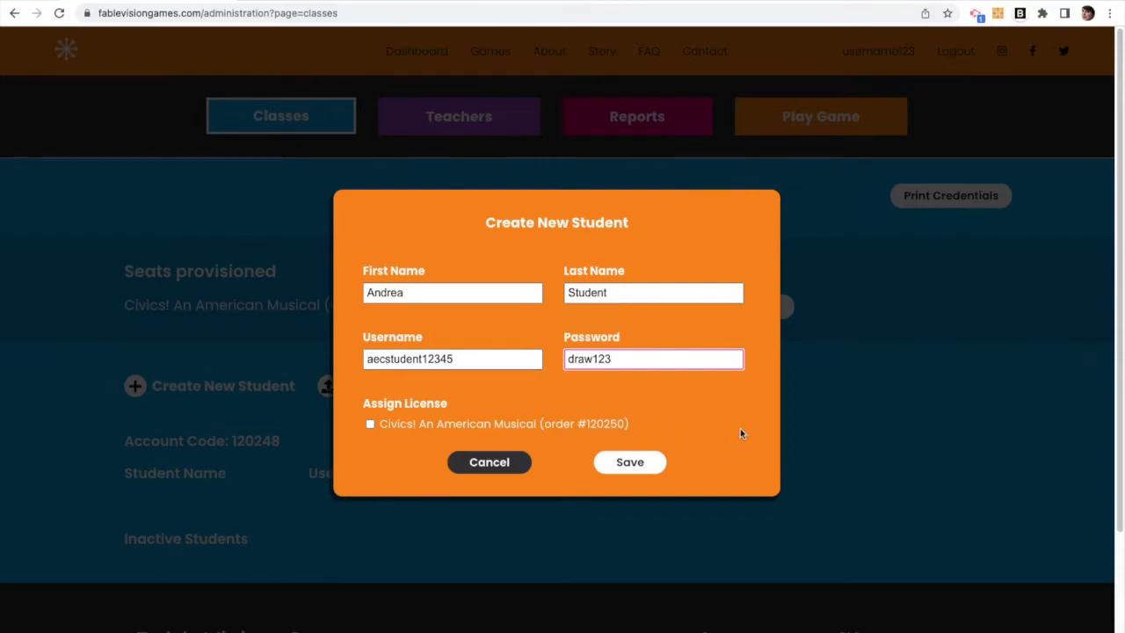
click(392, 430)
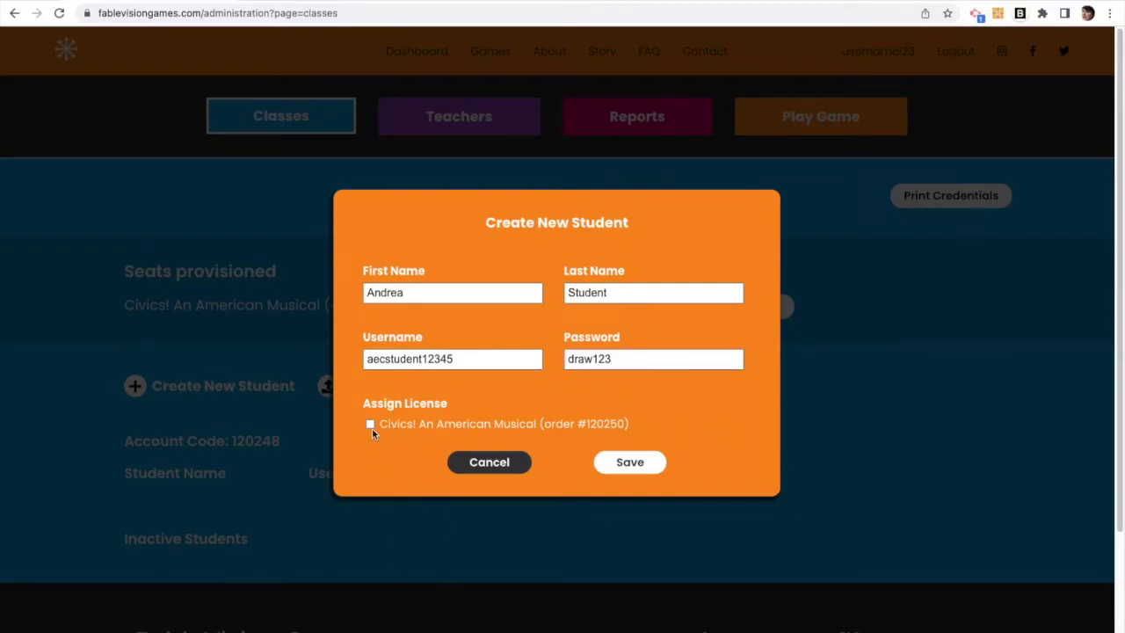
click(371, 427)
click(654, 462)
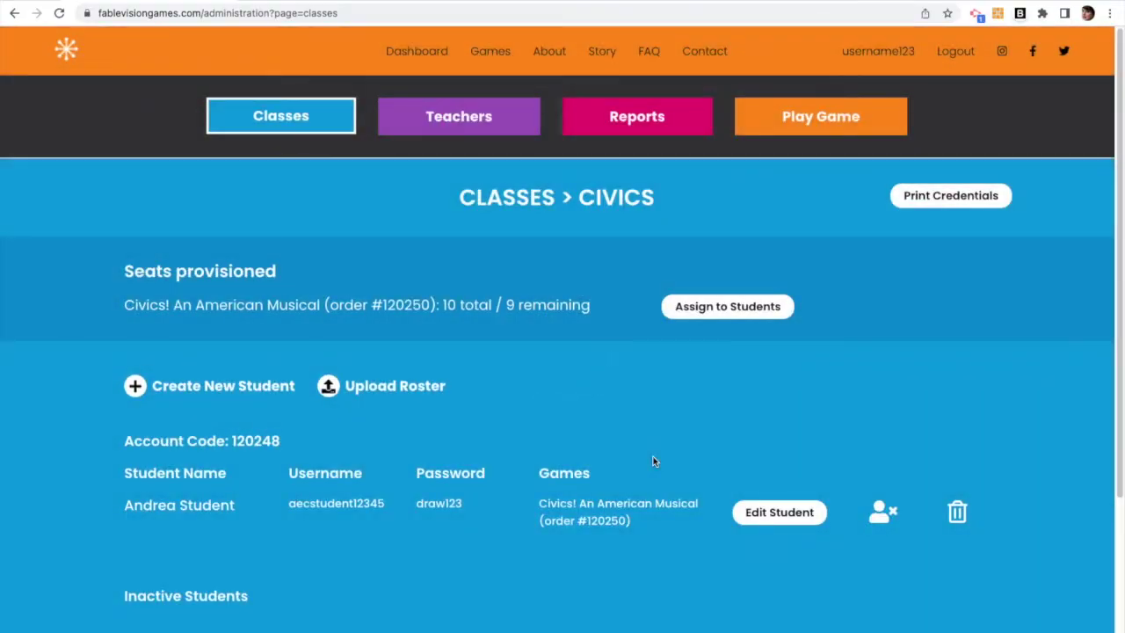
click(387, 385)
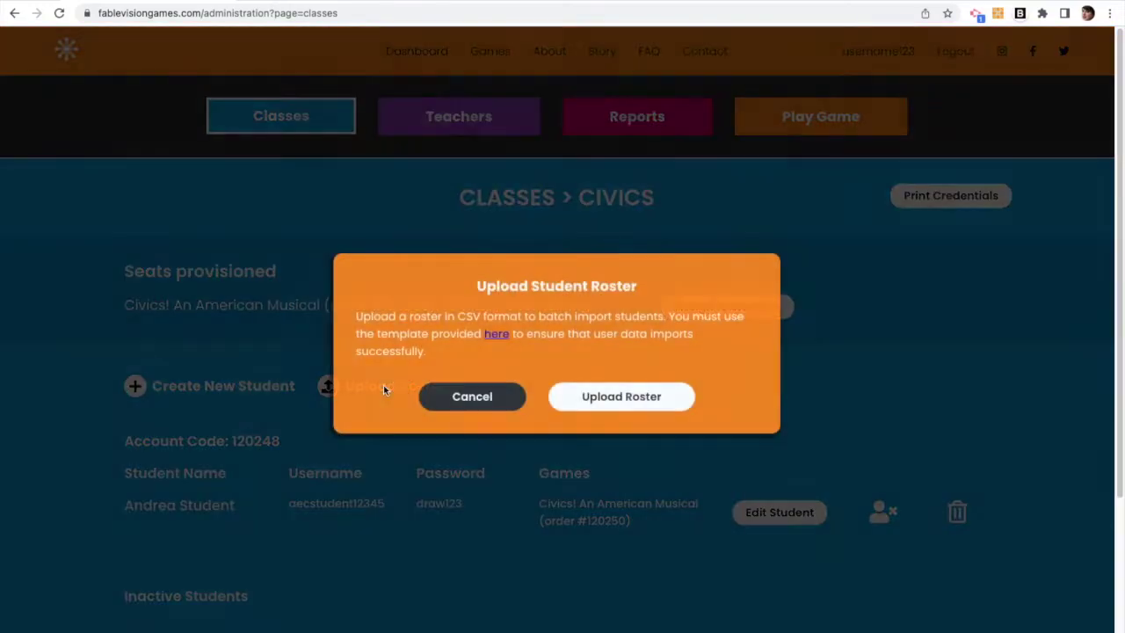
Step: Download the student-upload-template CSV to the Downloads folder
click(497, 335)
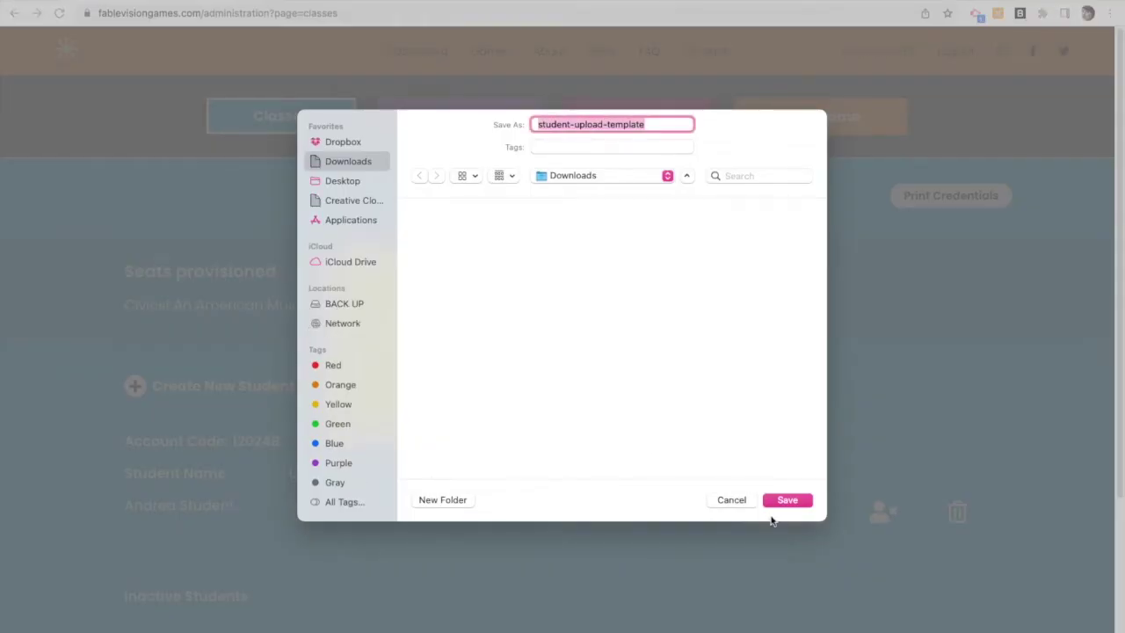
click(788, 500)
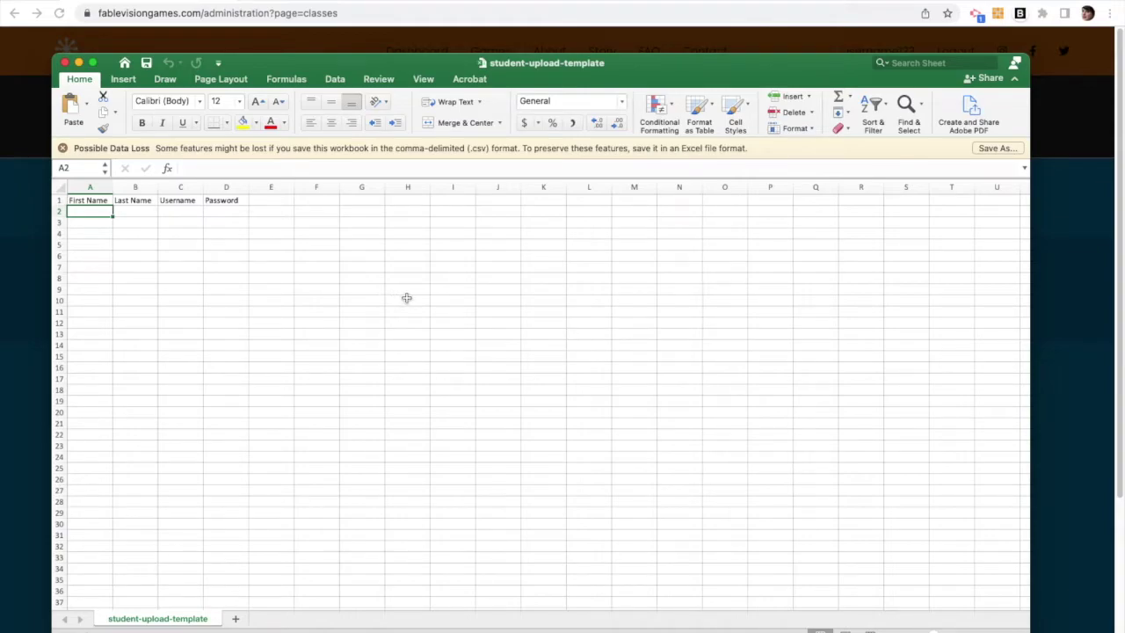
Step: Enter Student1 and Student2 as first names in the roster rows
text(Student1)
key(Return)
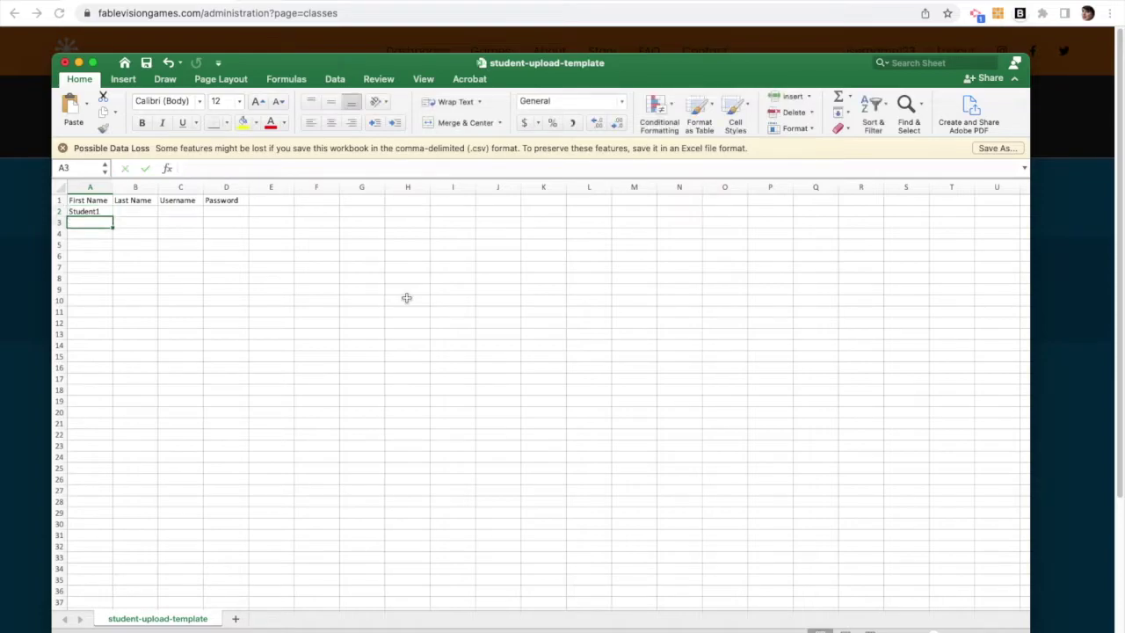
text(Student2)
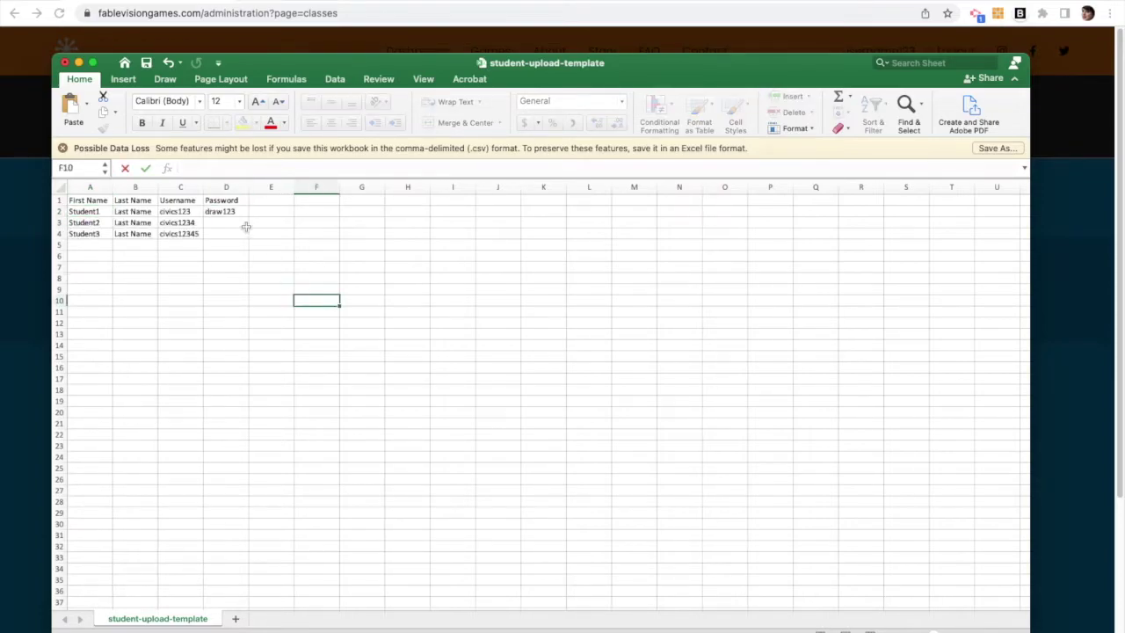
Step: Copy the shared password from D2 into cells D3 and D4
click(241, 212)
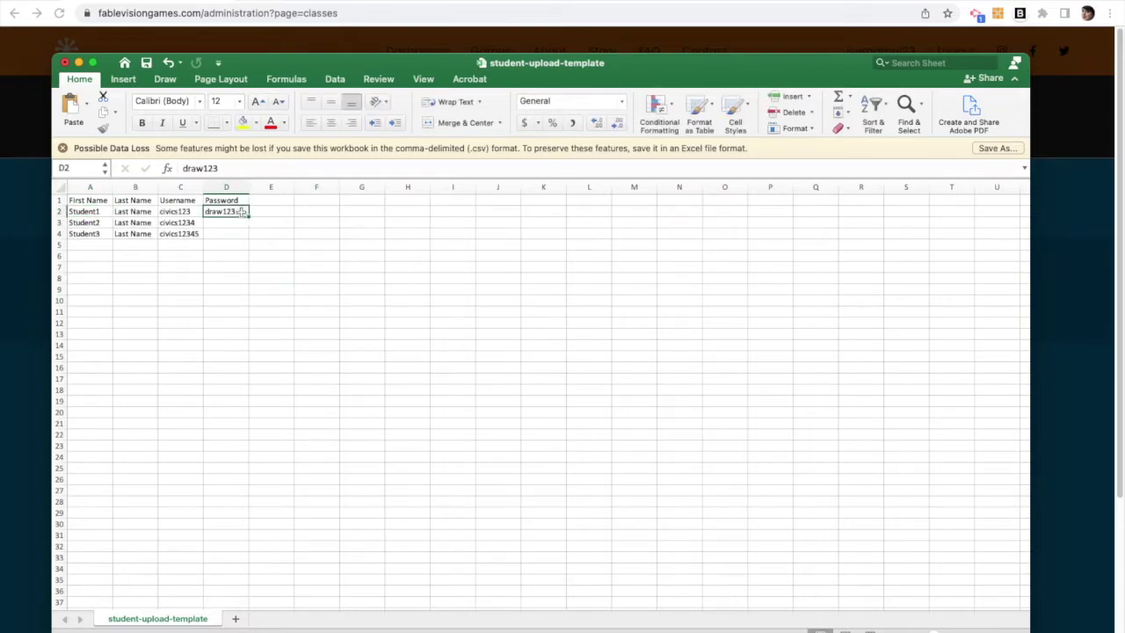
key(super+c)
drag(226, 223, 251, 234)
key(super+v)
click(335, 329)
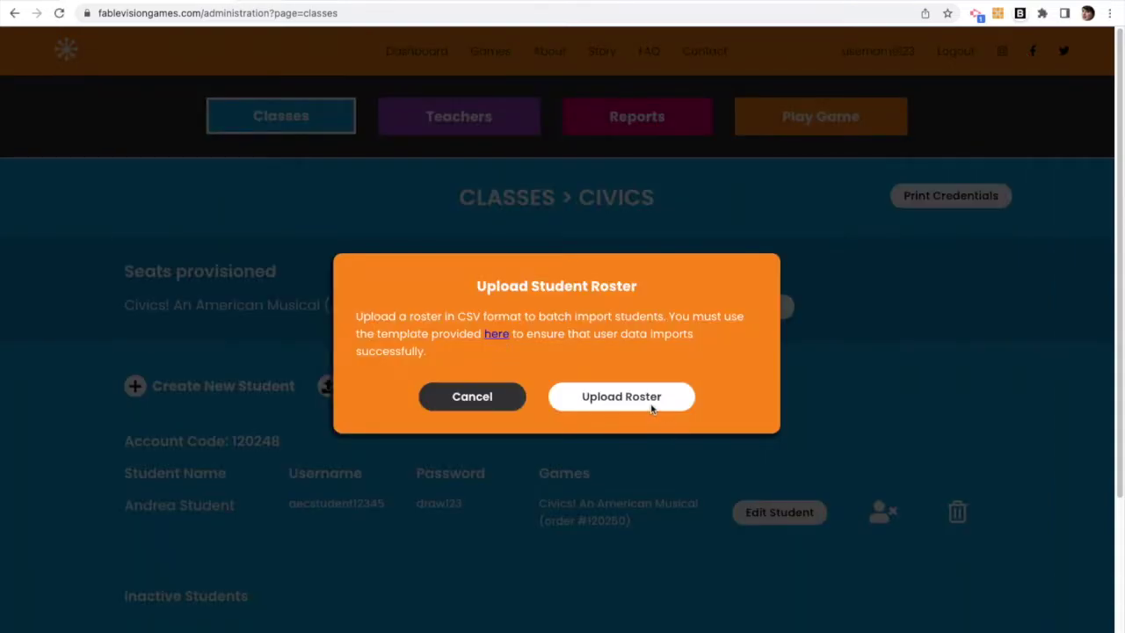
Step: Upload the filled roster CSV and save the three students into the Civics class
click(651, 404)
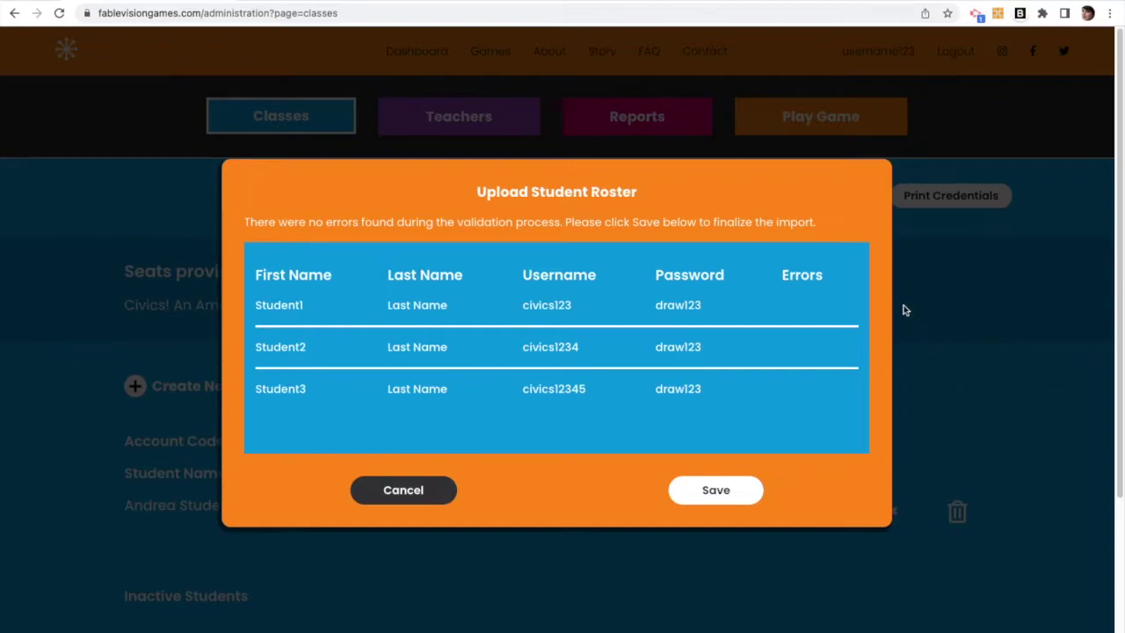
click(720, 491)
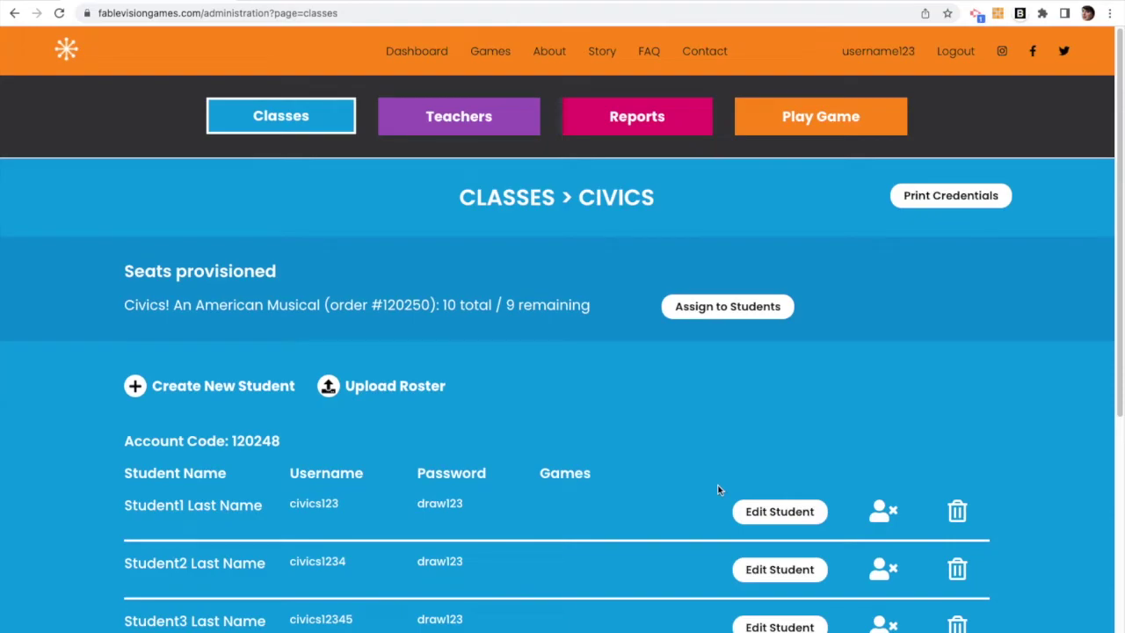
scroll(673, 485, down, 2)
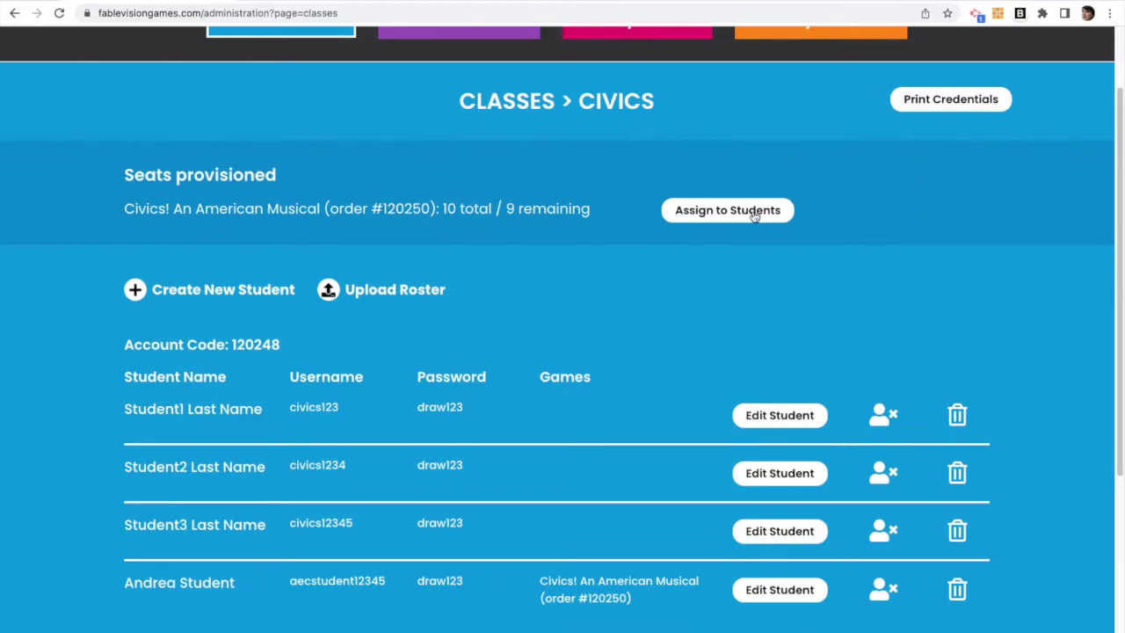
click(753, 213)
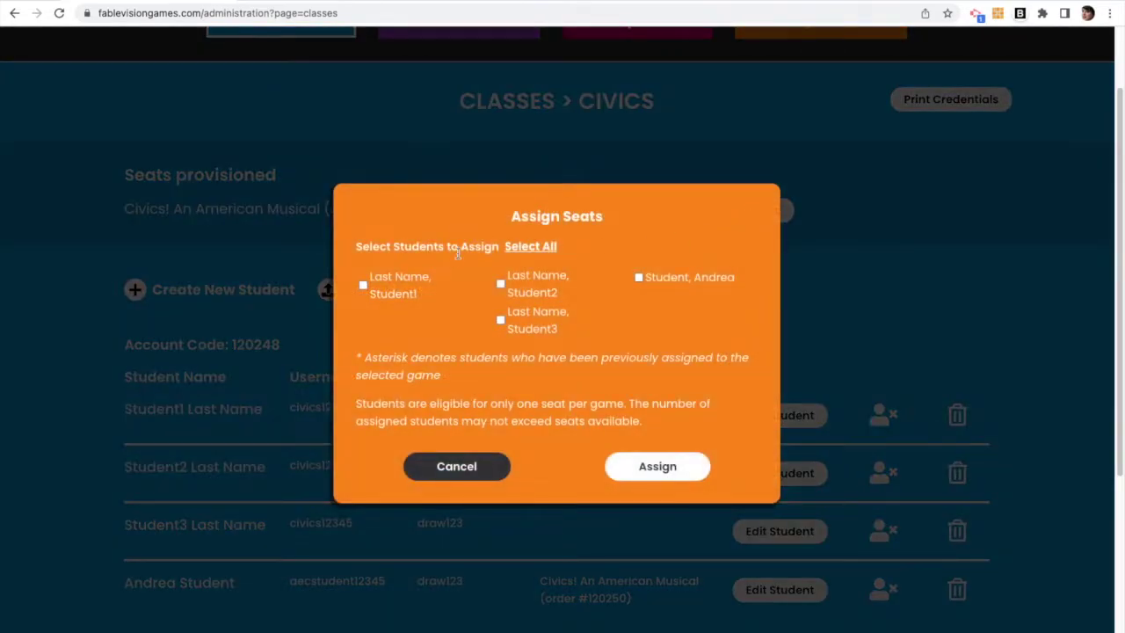
Step: Select all four students and assign each a Civics! An American Musical seat
click(530, 249)
click(669, 468)
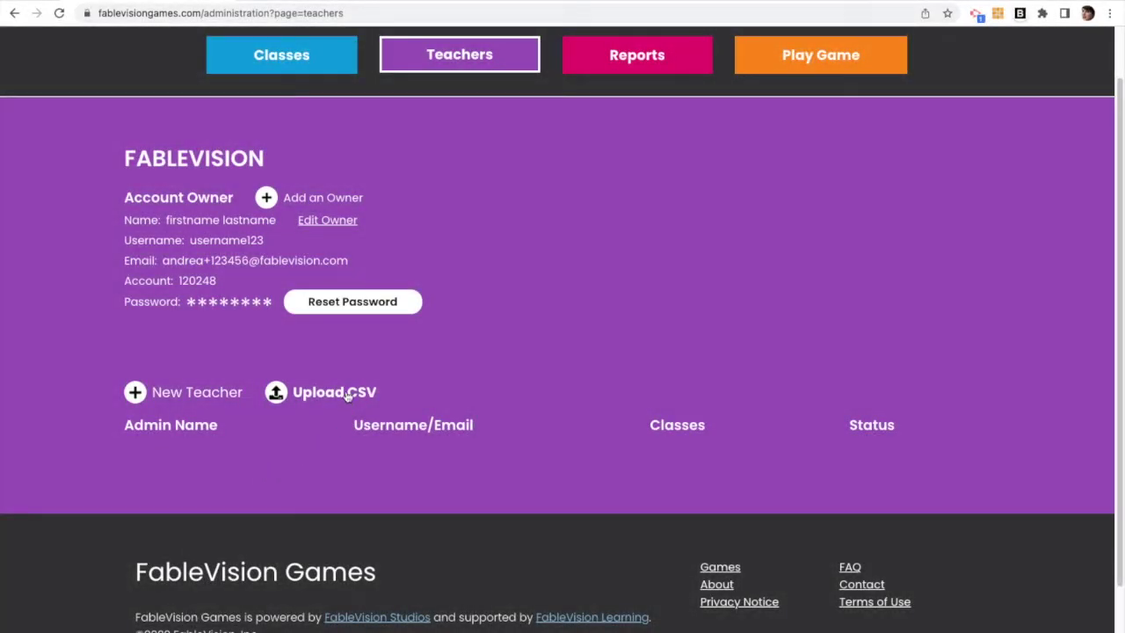
Step: Download the teacher-upload-template to Downloads and open it in Excel
click(348, 395)
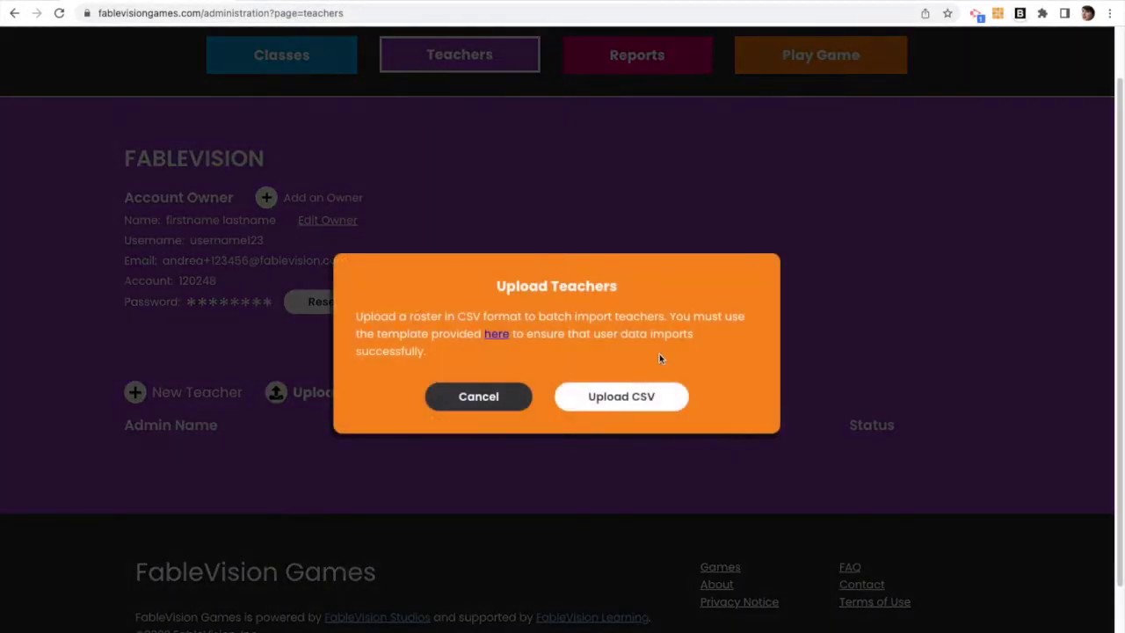
click(506, 339)
click(787, 500)
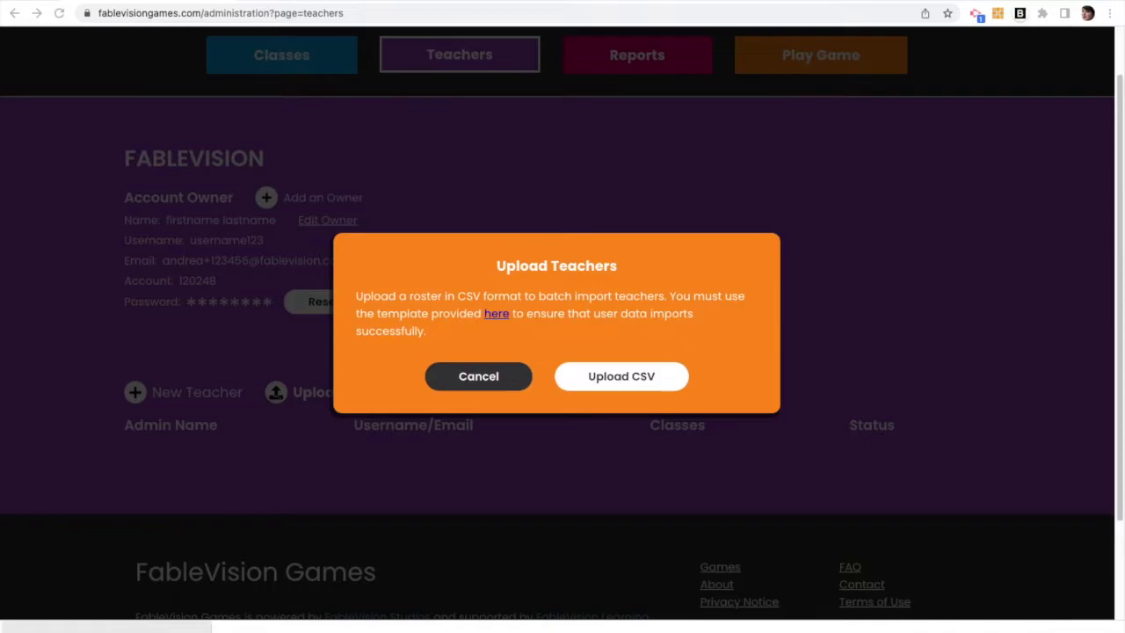
click(106, 626)
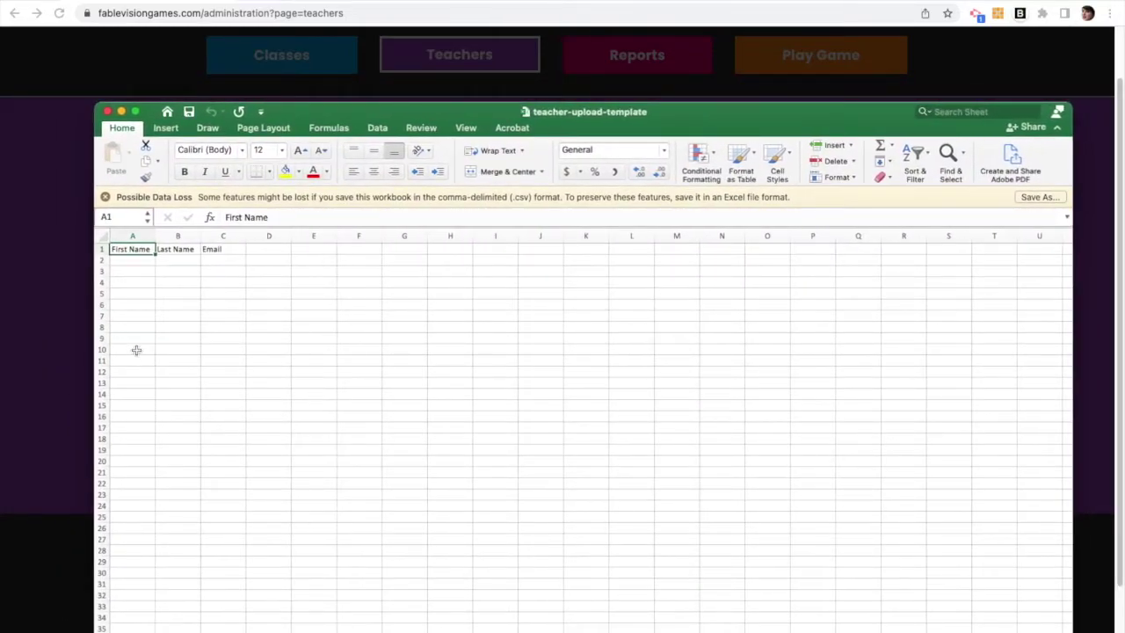
click(137, 273)
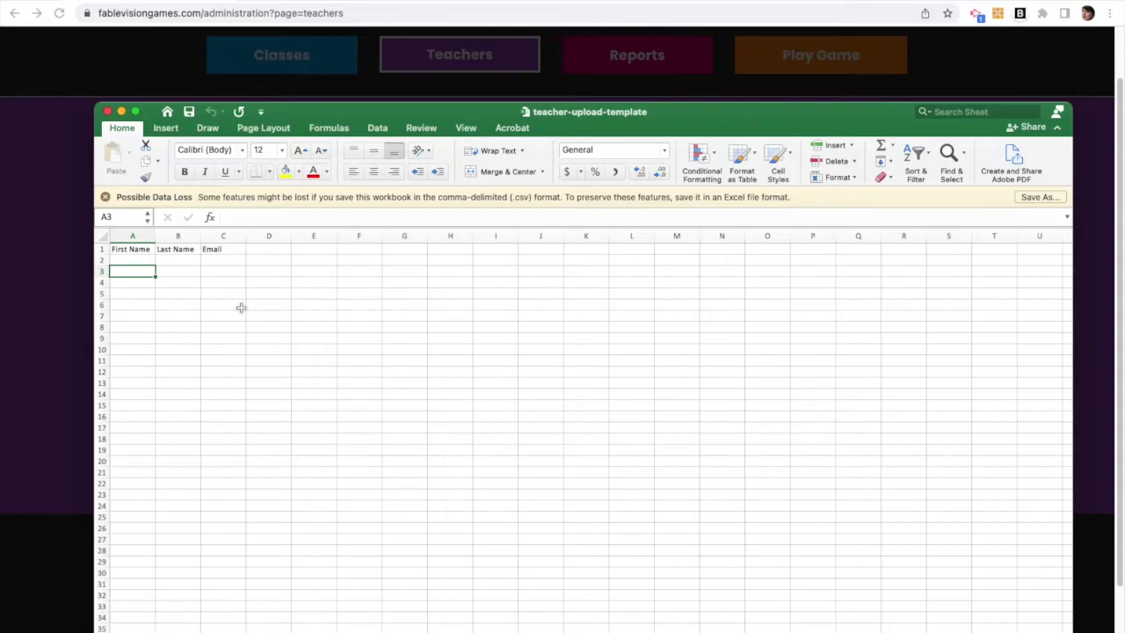
Step: Enter the first teacher's first name in cell A2 of the template
click(140, 259)
text(Andrea12)
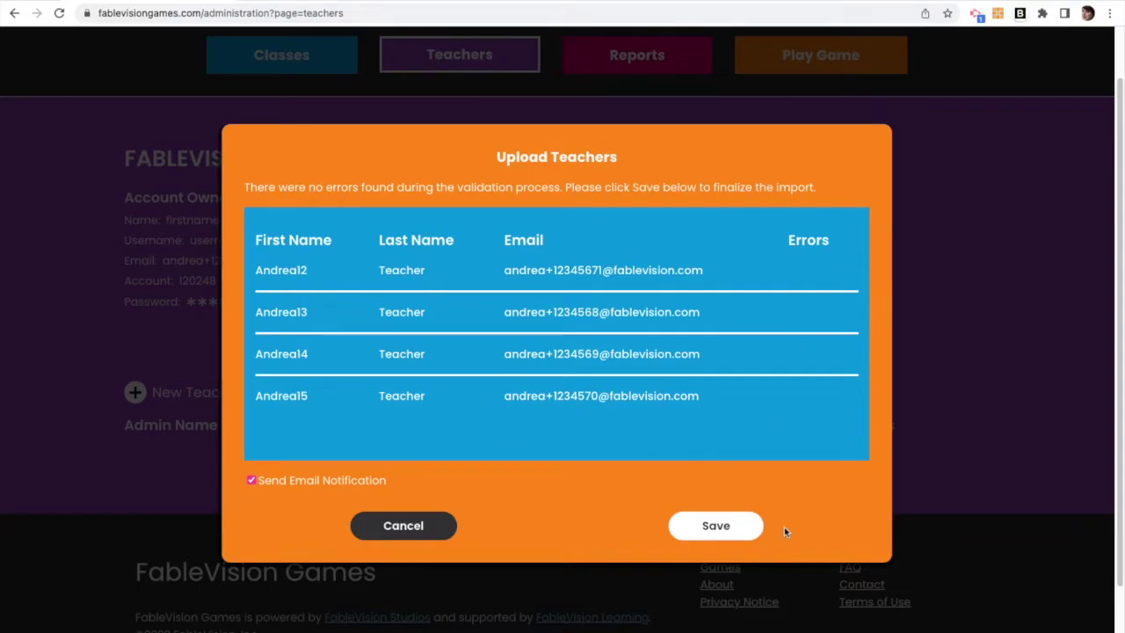
Step: Save the four-teacher import with email notification on, then check the invite in Gmail
click(737, 530)
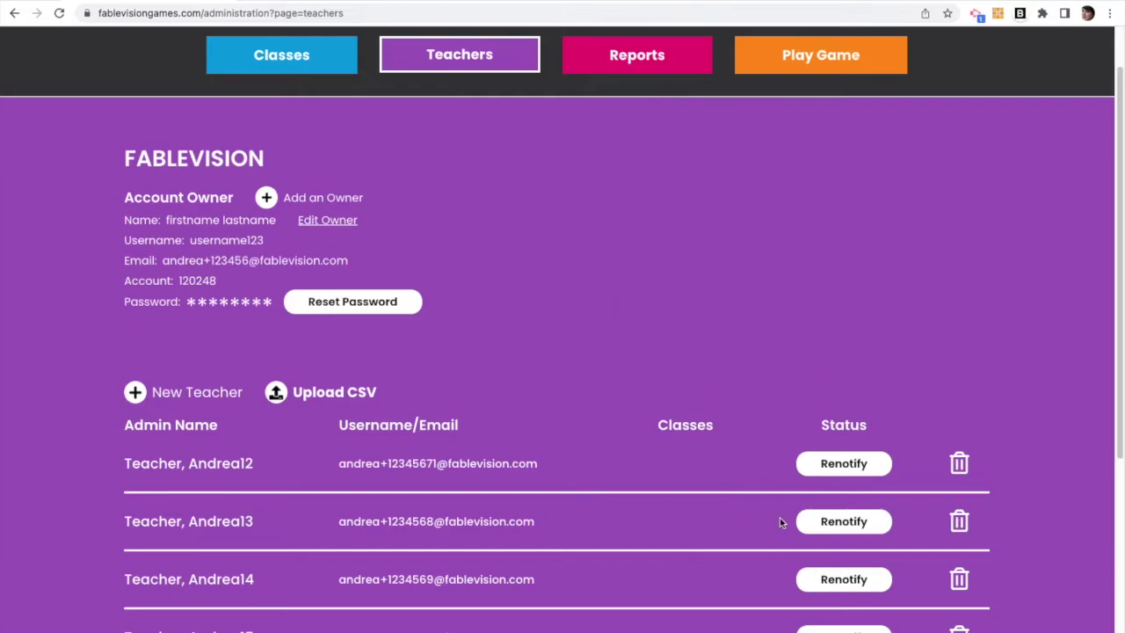
scroll(782, 430, down, 2)
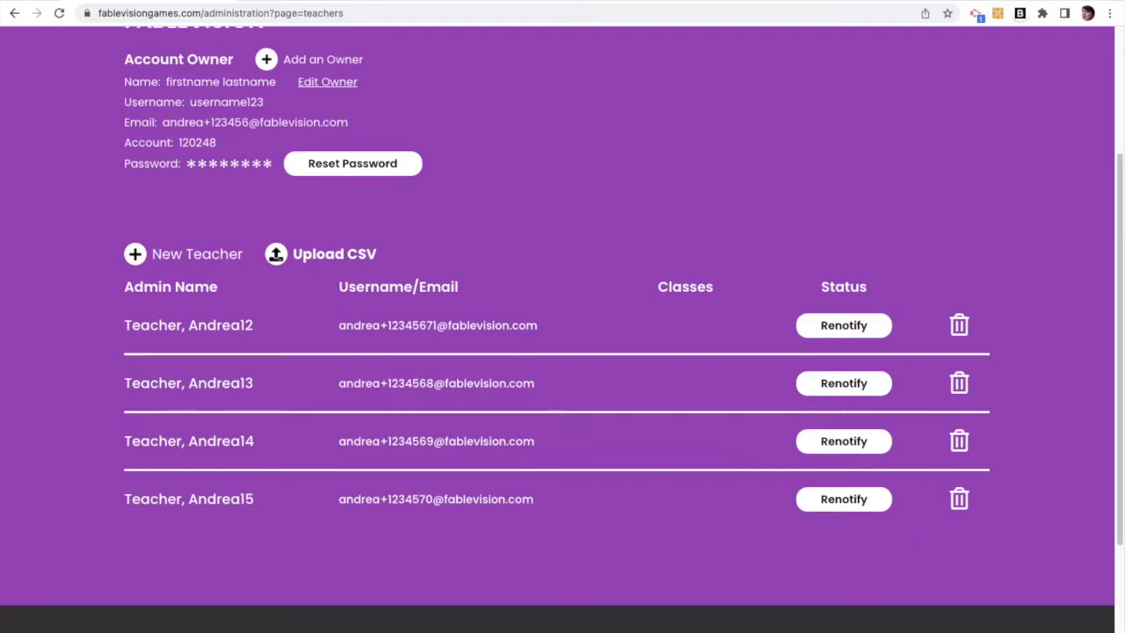
key(alt+Tab)
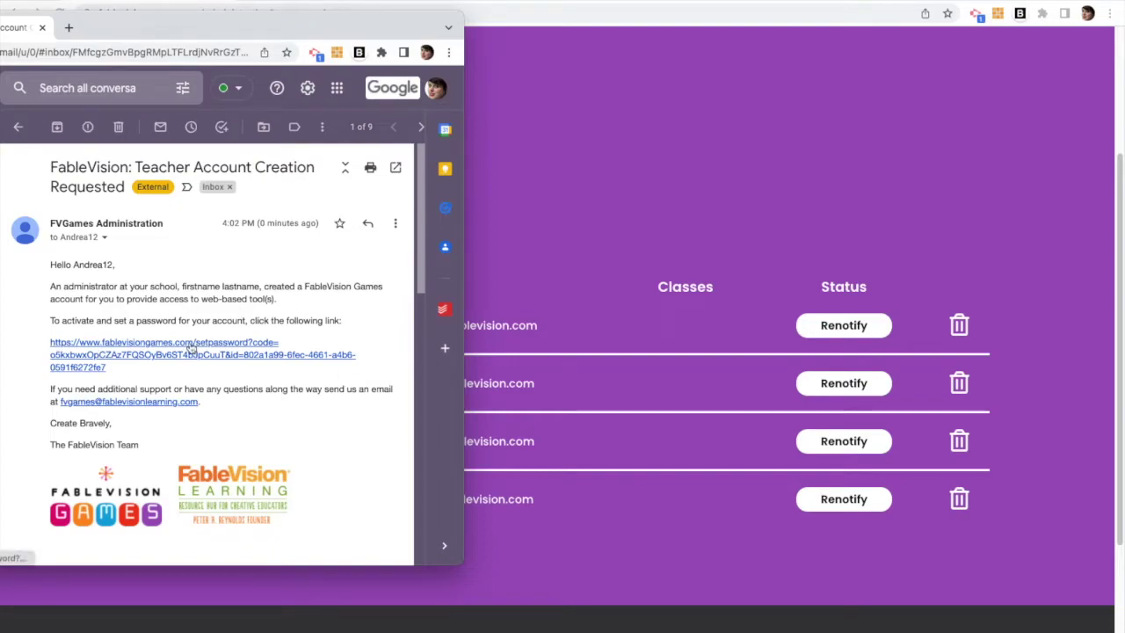
Step: Follow the set-password link in the Teacher Account Creation Requested email
click(193, 349)
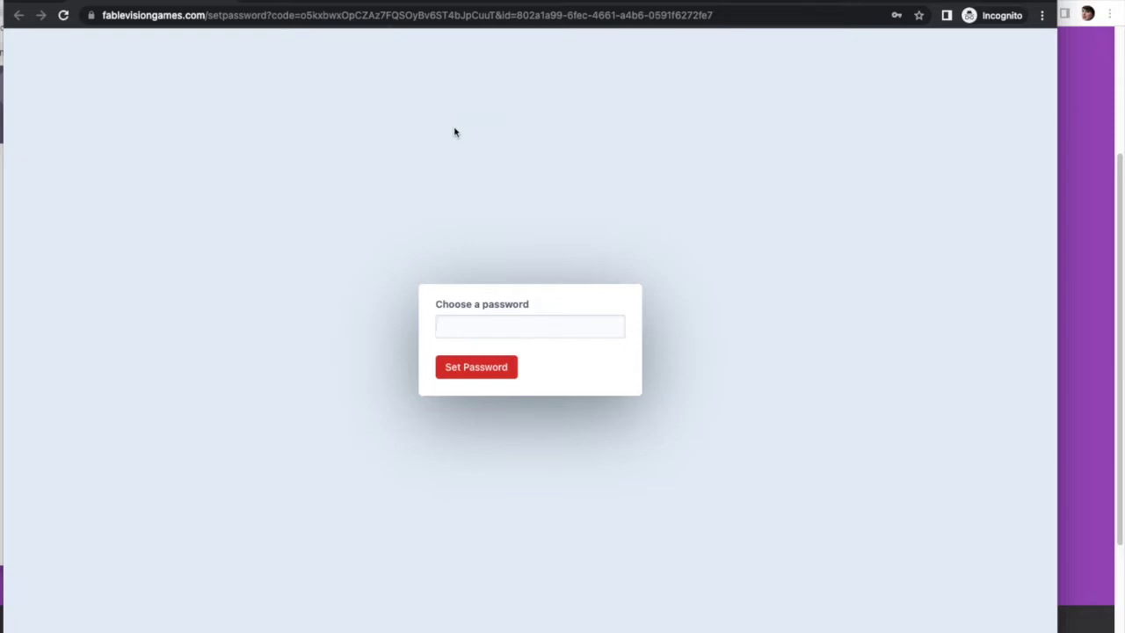
Step: Set the new teacher's password, then log in to the teacher account with it
text(passwor)
click(499, 370)
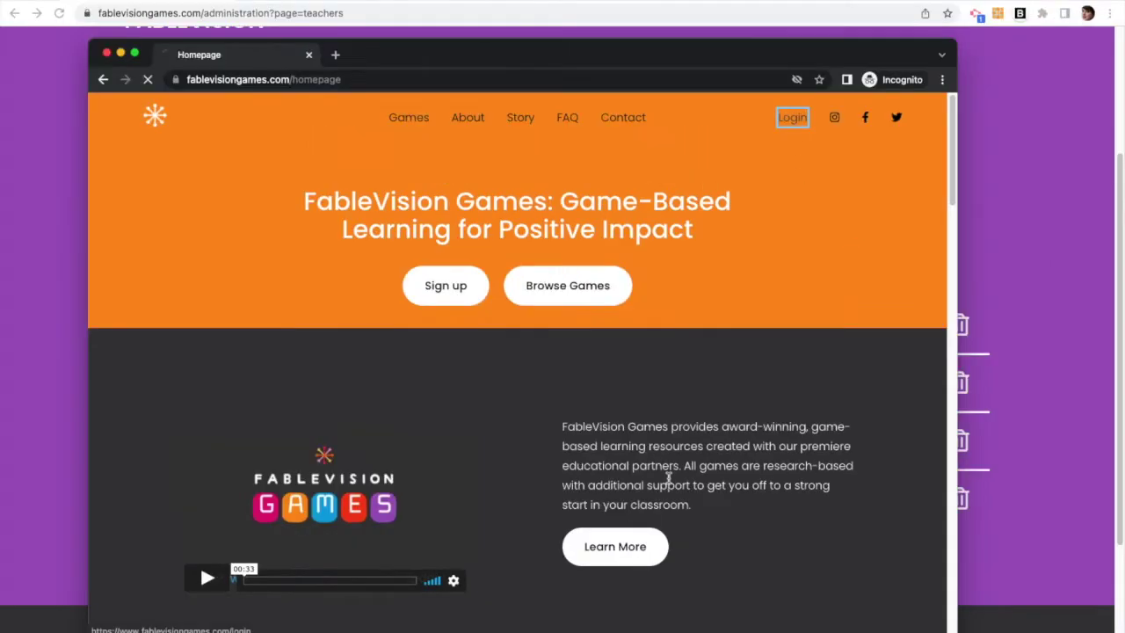
click(892, 53)
click(680, 342)
text(*******)
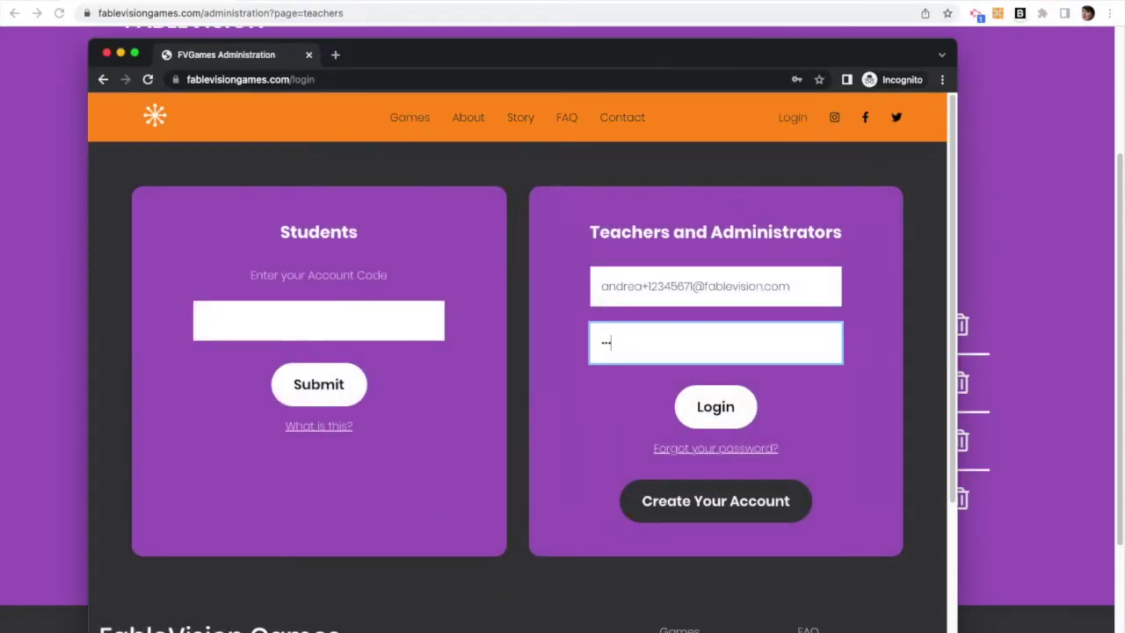
click(704, 418)
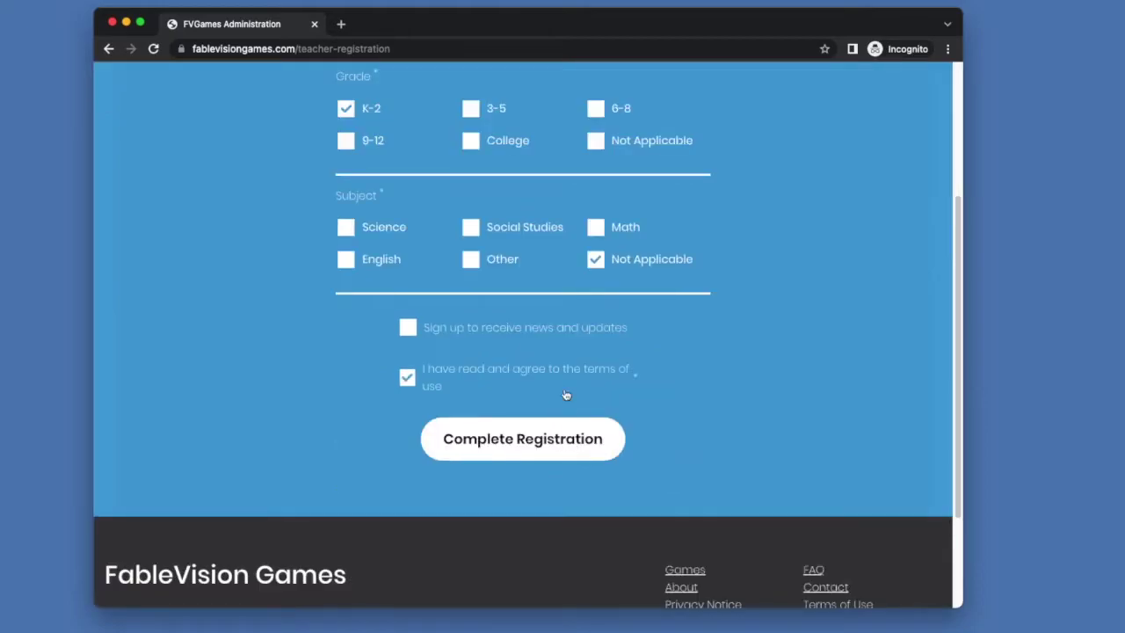
Step: Check the Role field and complete the teacher registration
scroll(640, 501, up, 2)
click(533, 560)
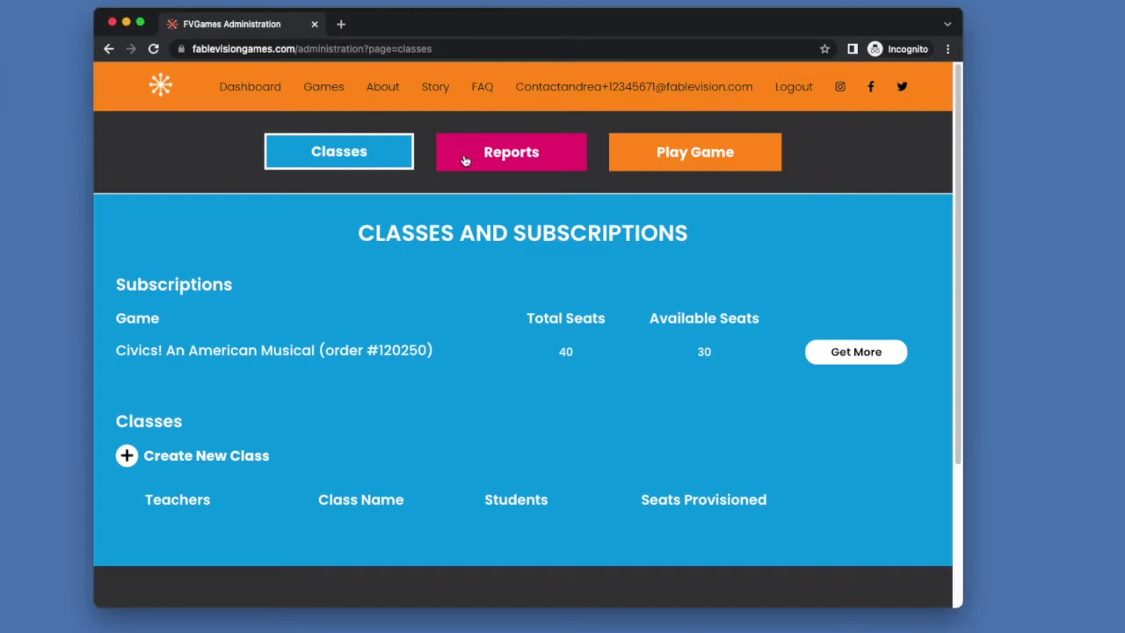
Step: Create a class named 'TEACHER 123', then view and close its details without changes
click(244, 456)
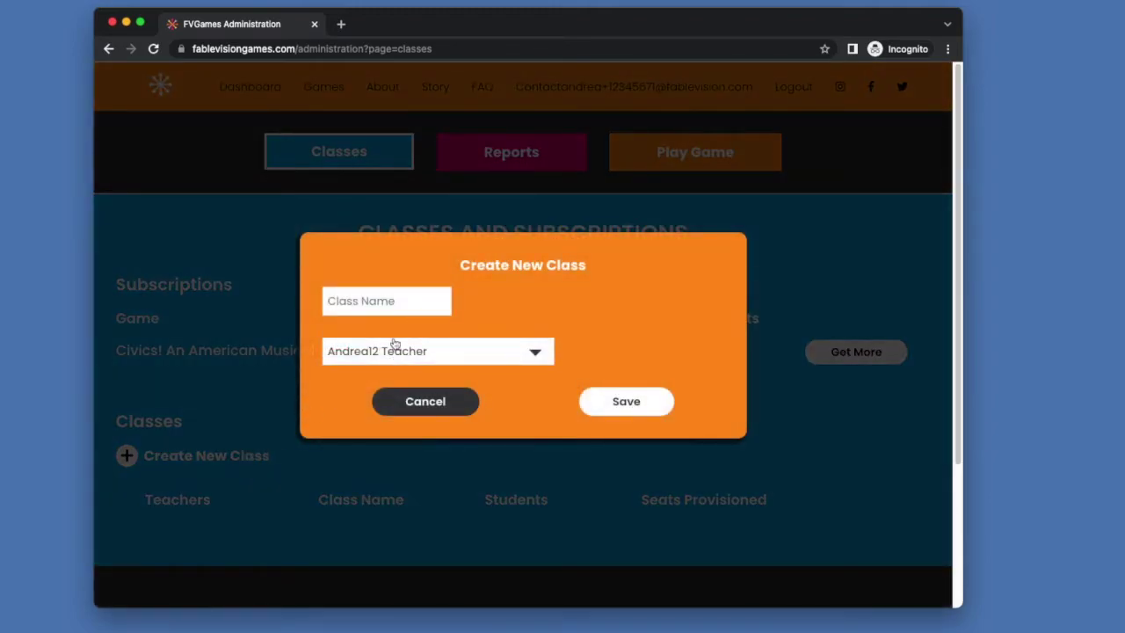
click(381, 299)
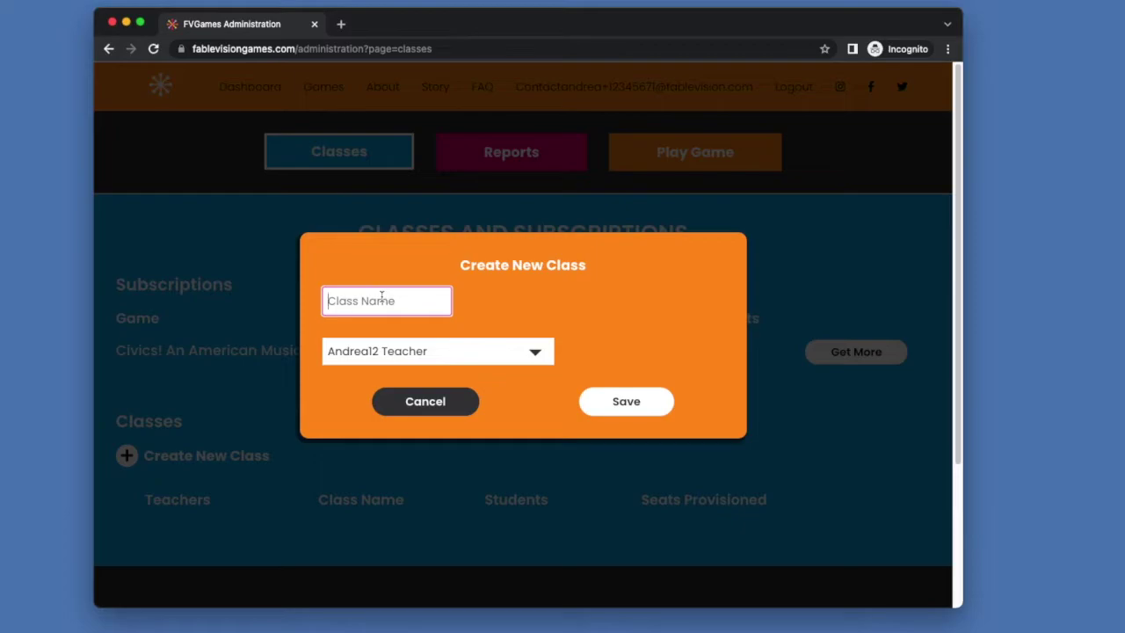
text(TEACHER 123)
click(640, 400)
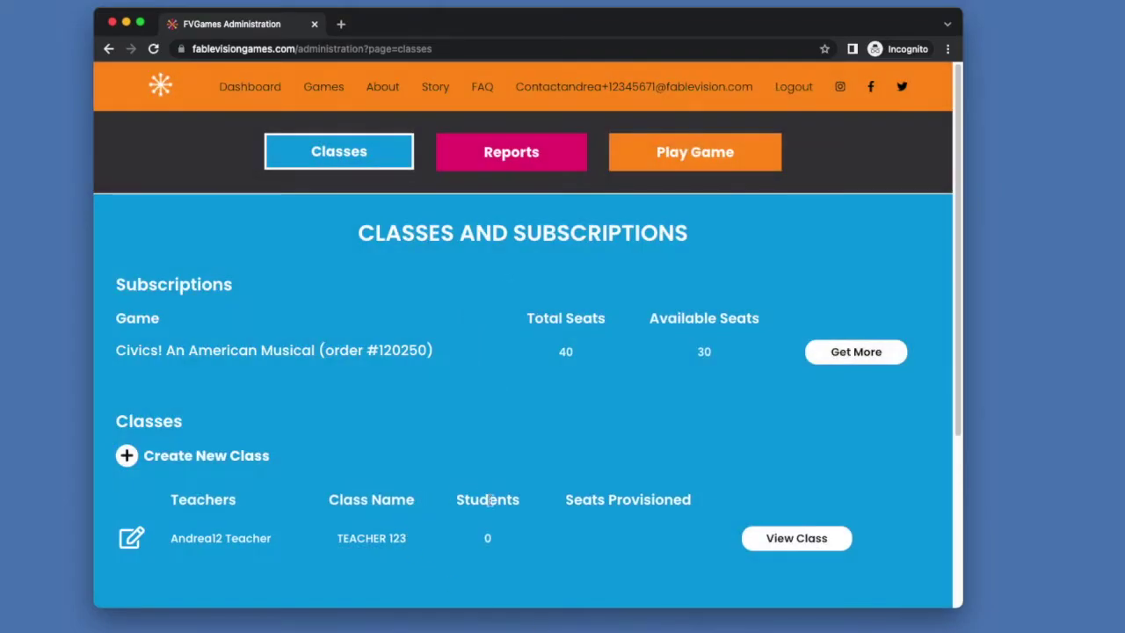
click(136, 541)
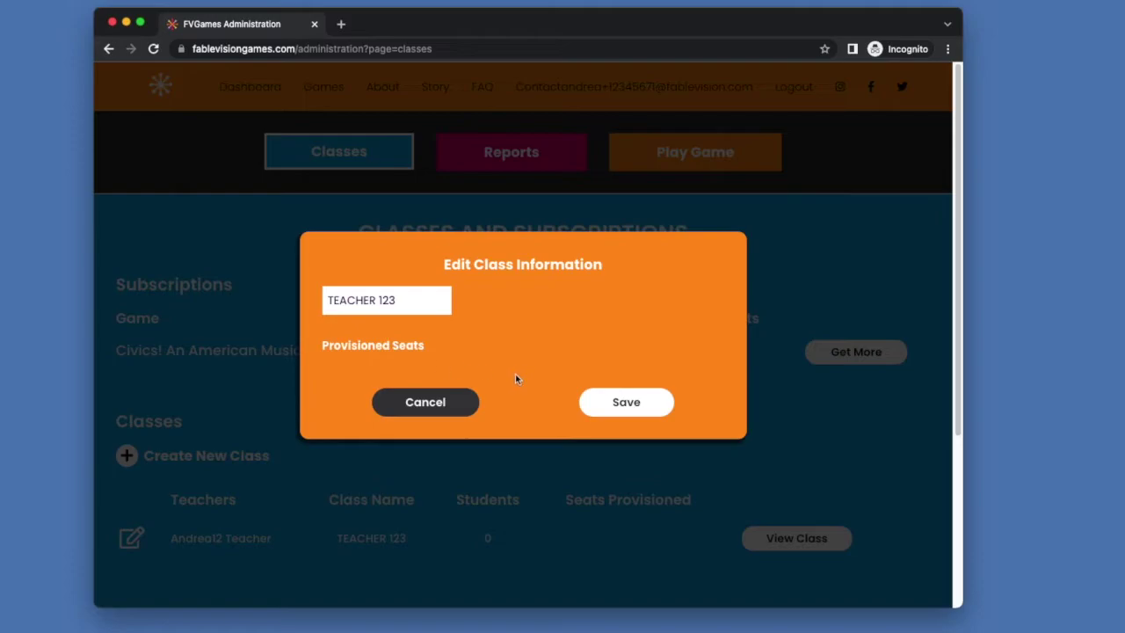
click(418, 403)
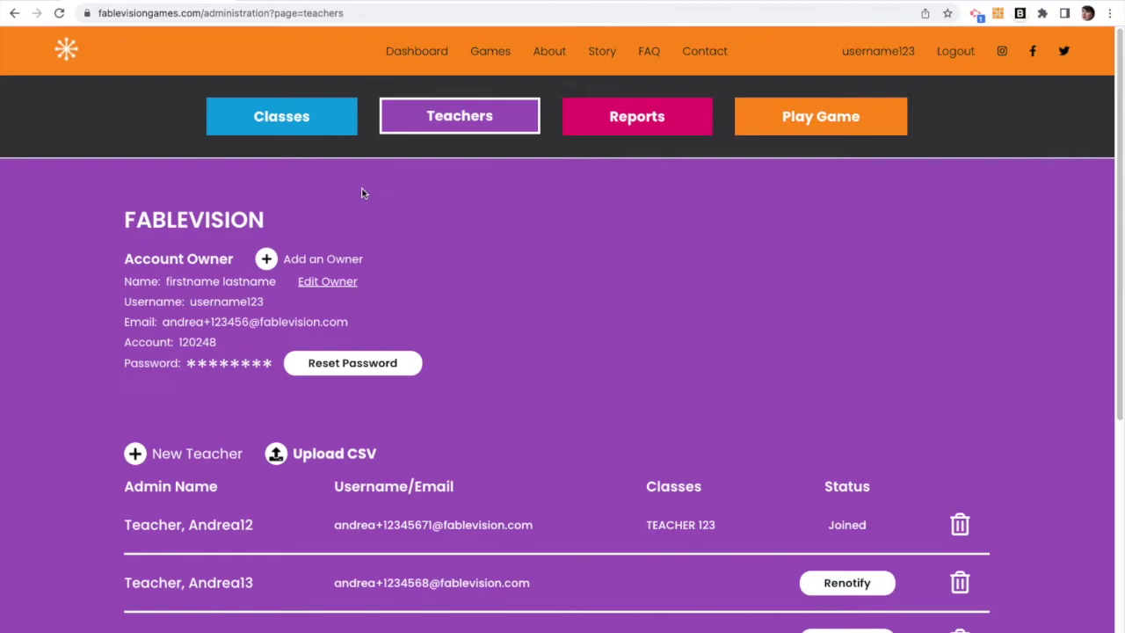
Step: Show the admin's Classes page listing the Civics and TEACHER 123 classes
click(304, 123)
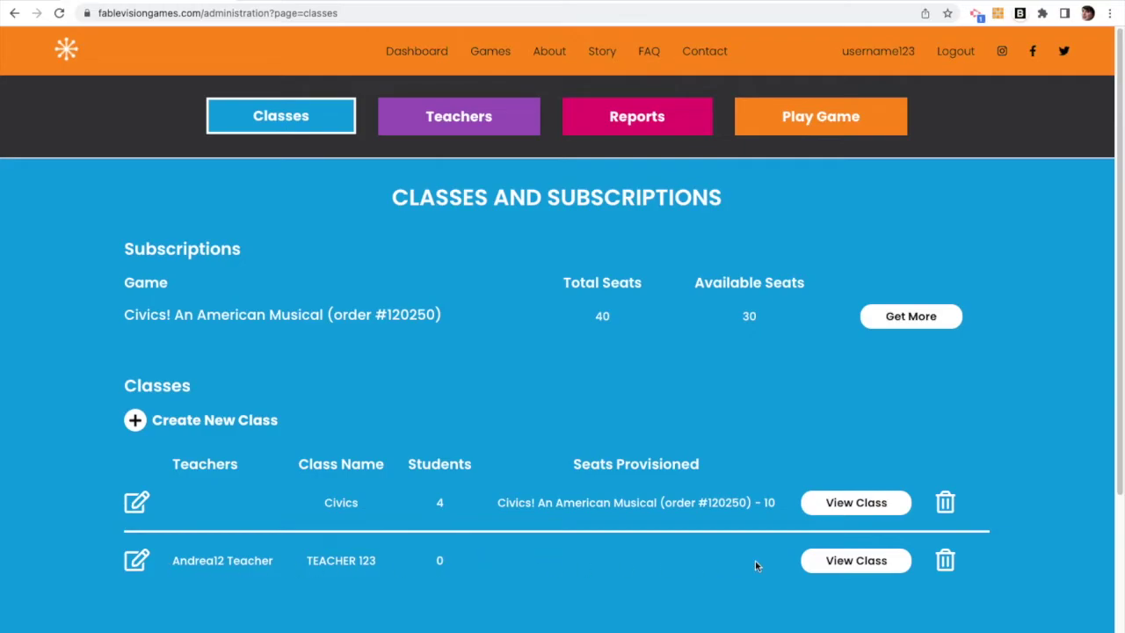
Step: Provision 10 additional seats to the TEACHER 123 class and save it
click(138, 560)
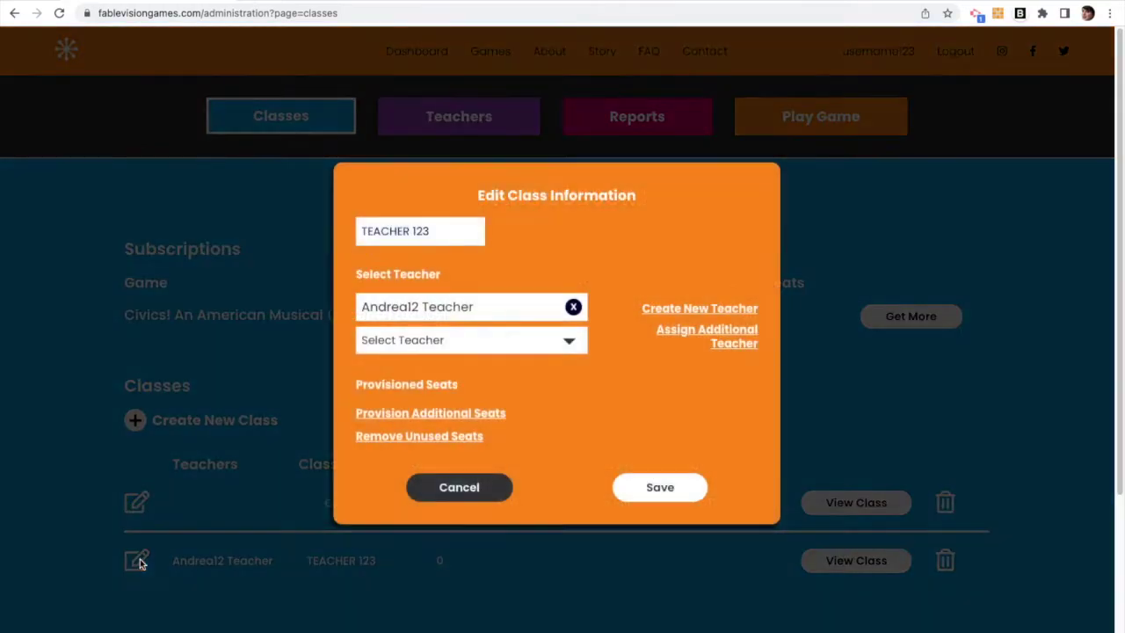
click(434, 414)
click(636, 327)
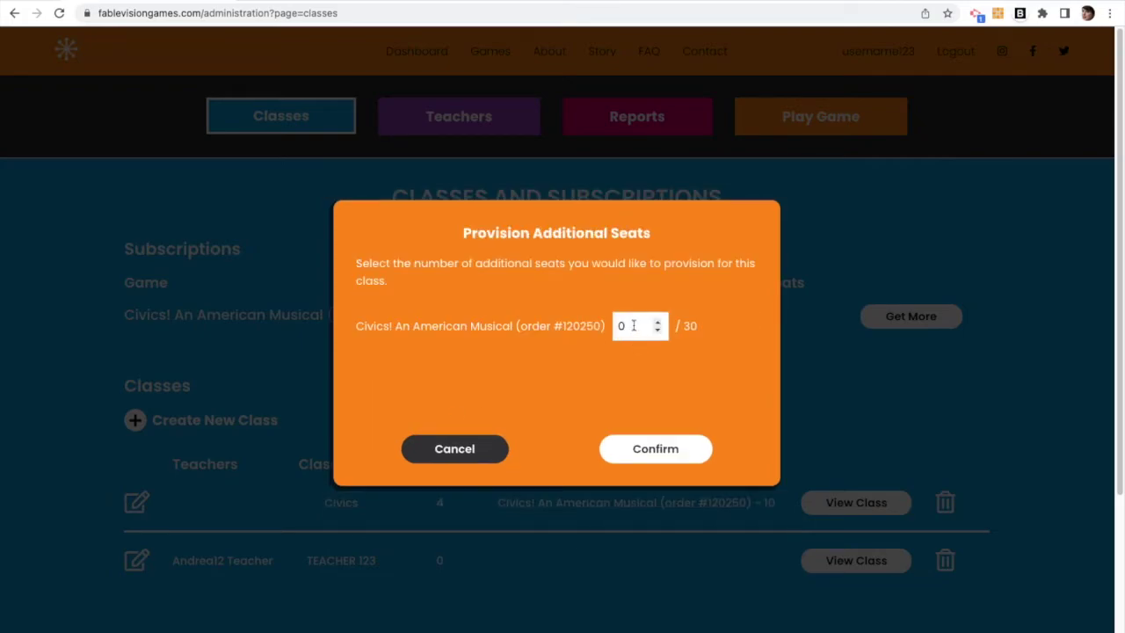
key(BackSpace)
text(10)
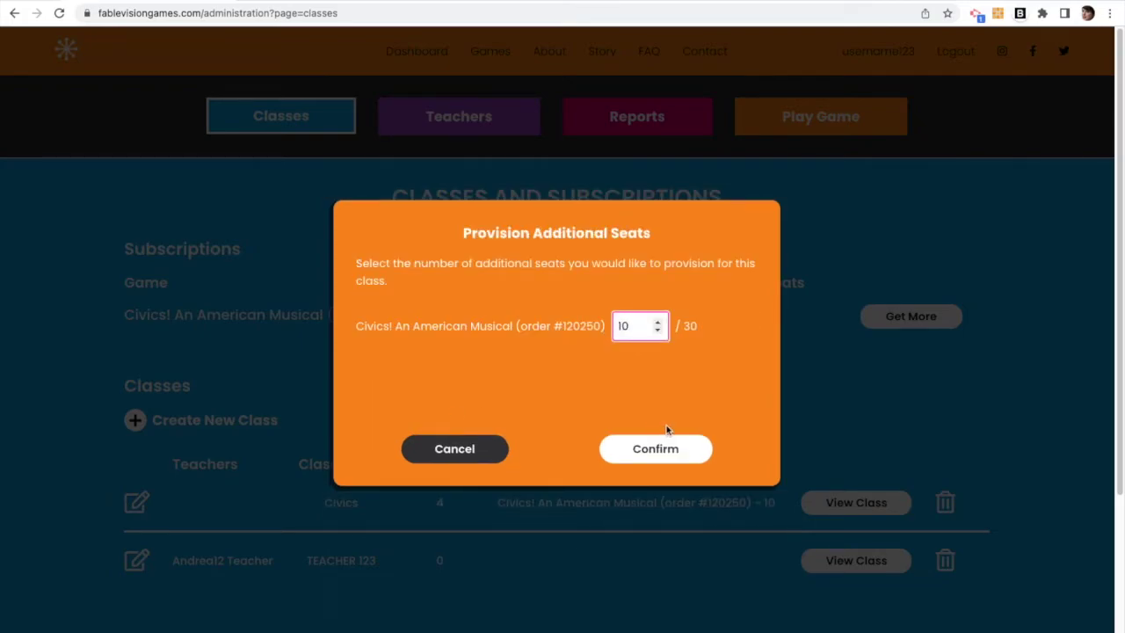
click(668, 449)
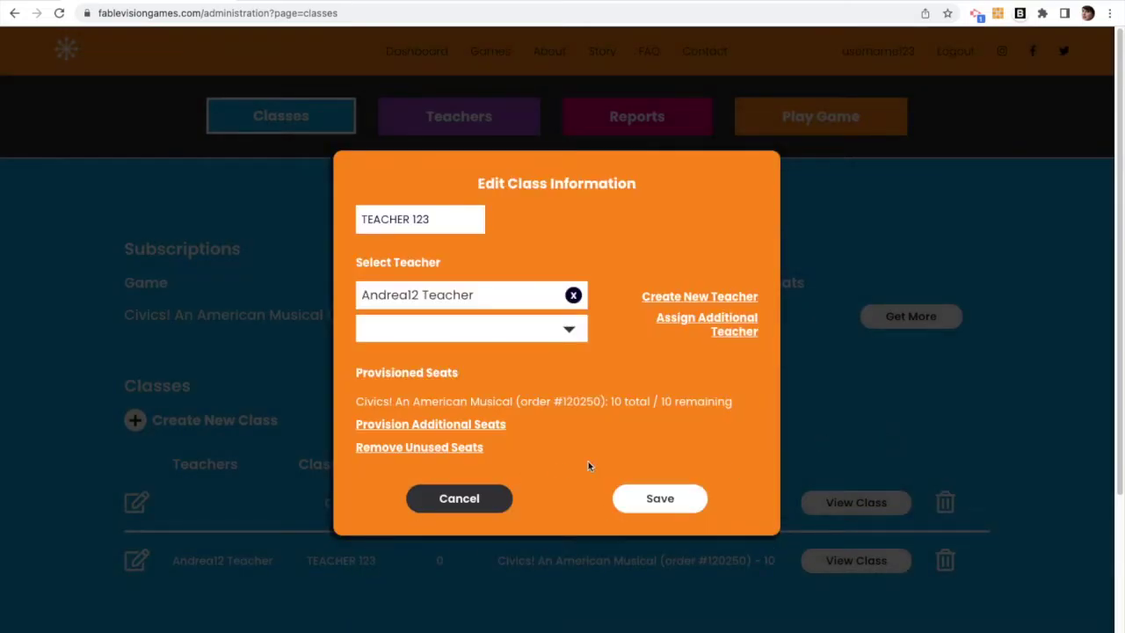
click(673, 500)
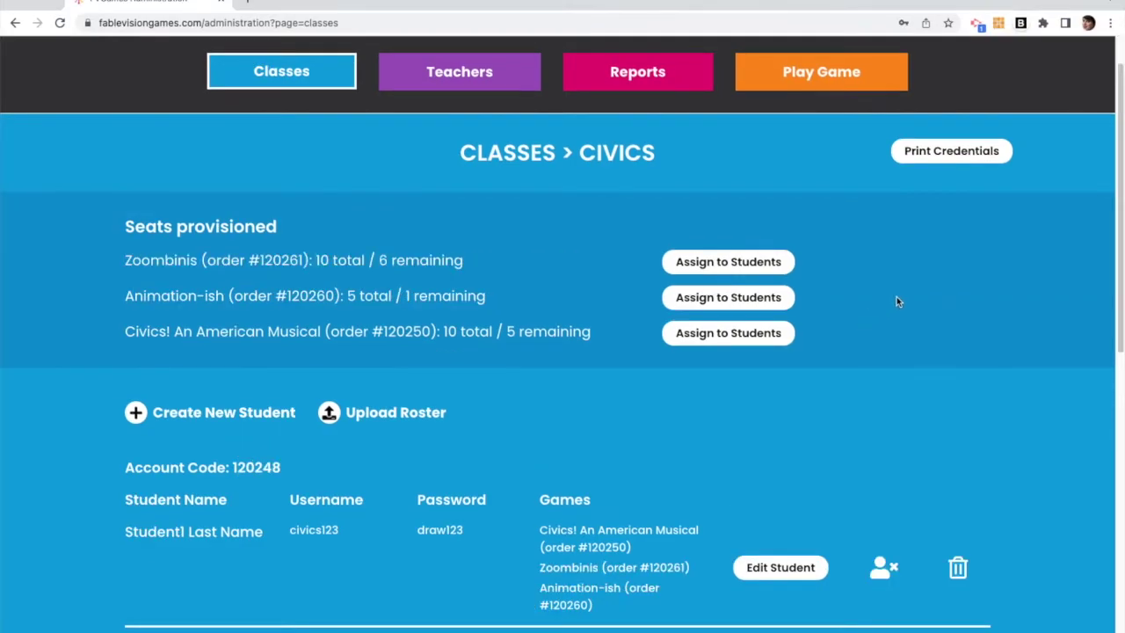
Step: Print the Civics class's student login credentials
click(941, 153)
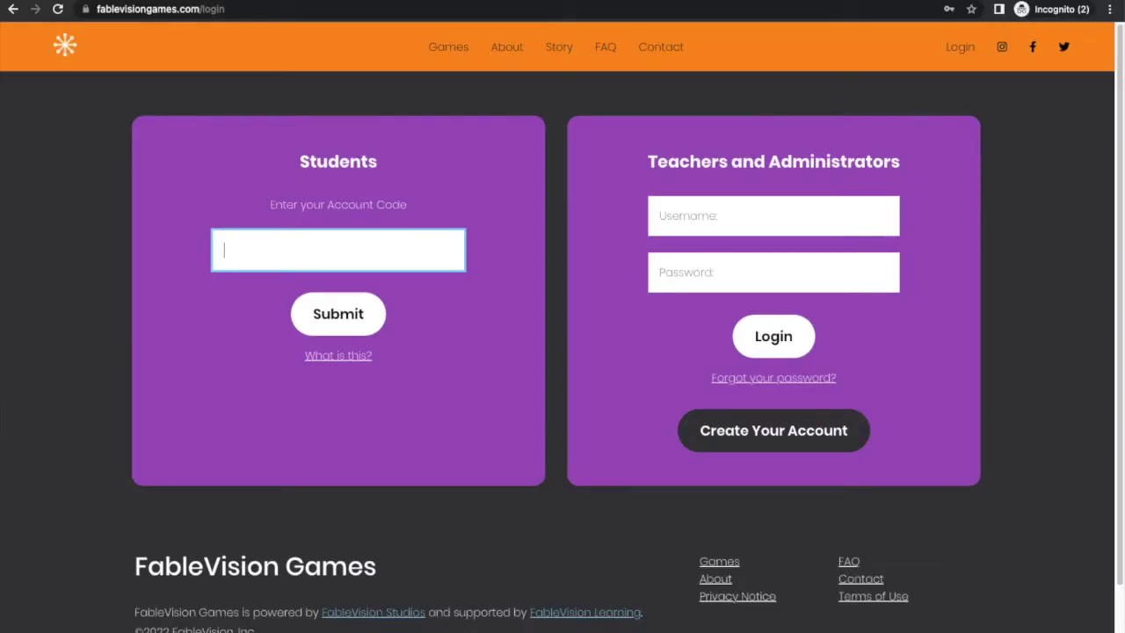
Step: Sign in as a Civics student using the class account code, username civics123 and password
click(352, 313)
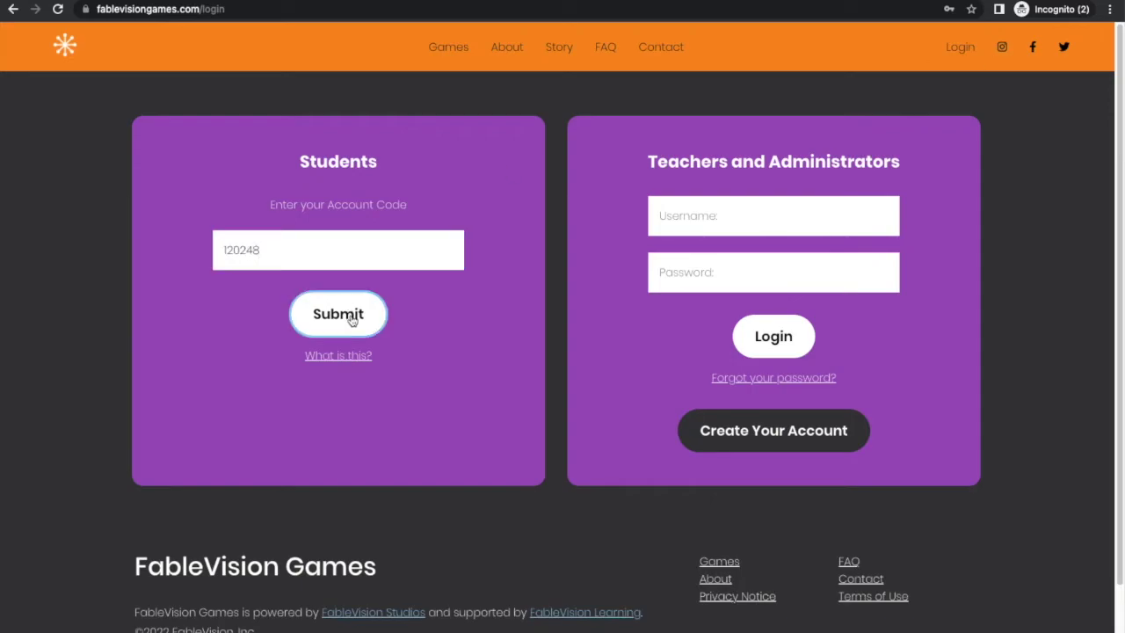
text(civics123)
key(Tab)
text(•••••••)
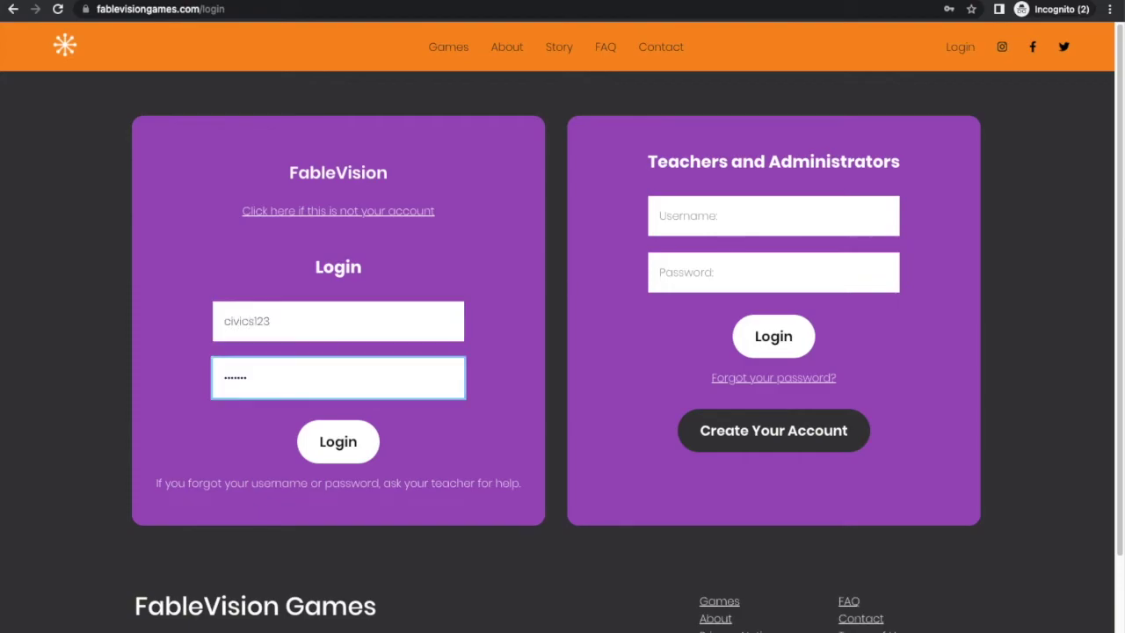
key(Return)
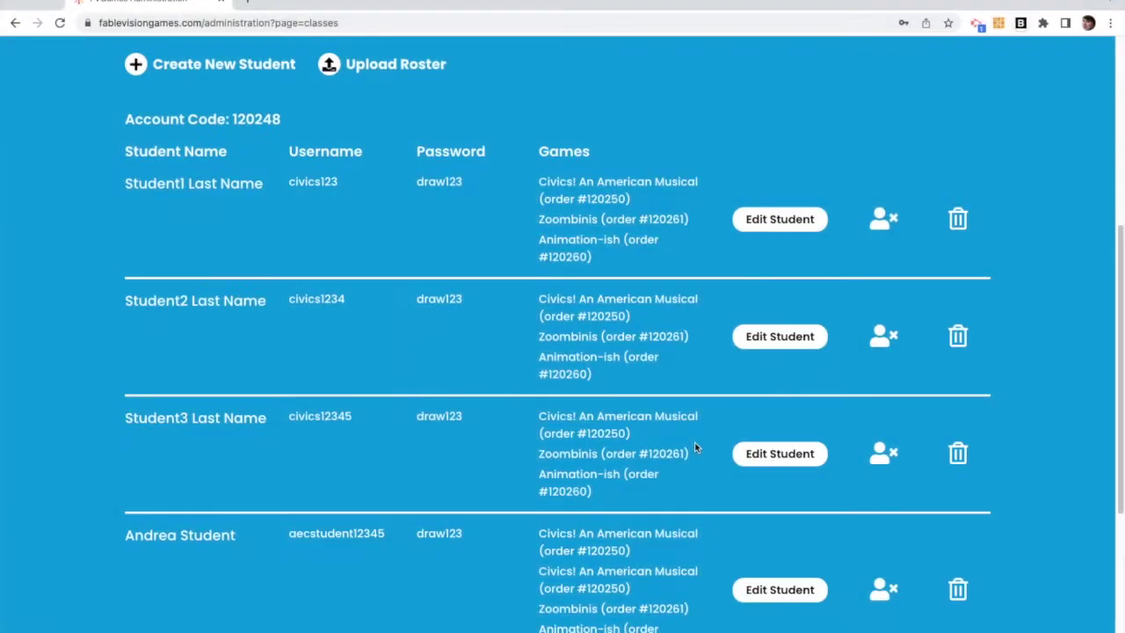
Step: Remove the Zoombinis license from Student1 and save the change
scroll(694, 447, up, 2)
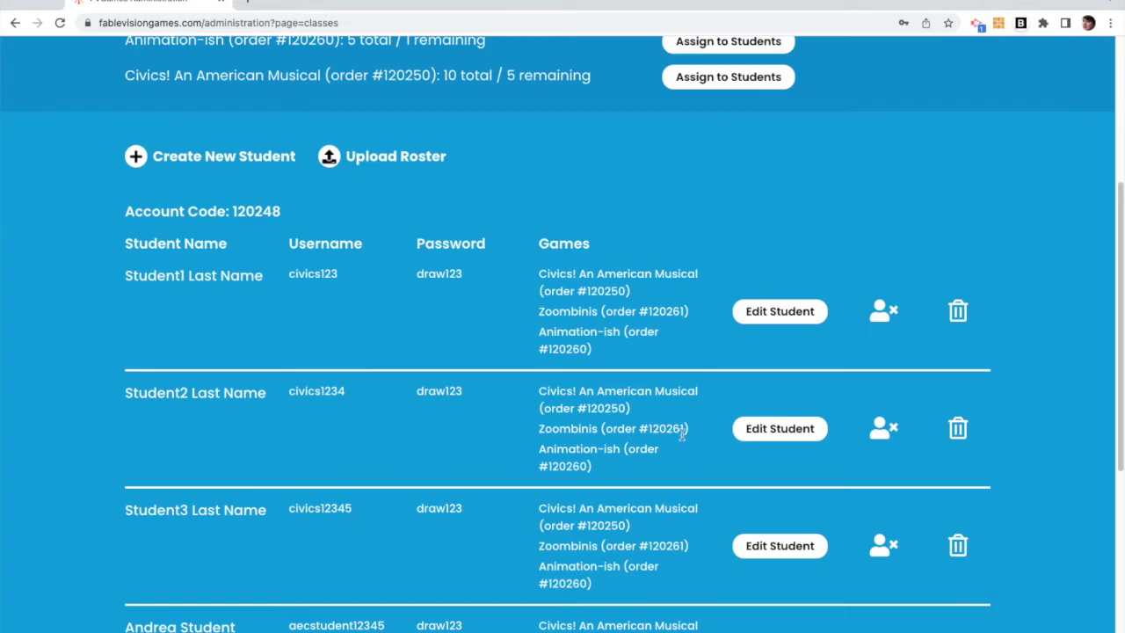
click(765, 318)
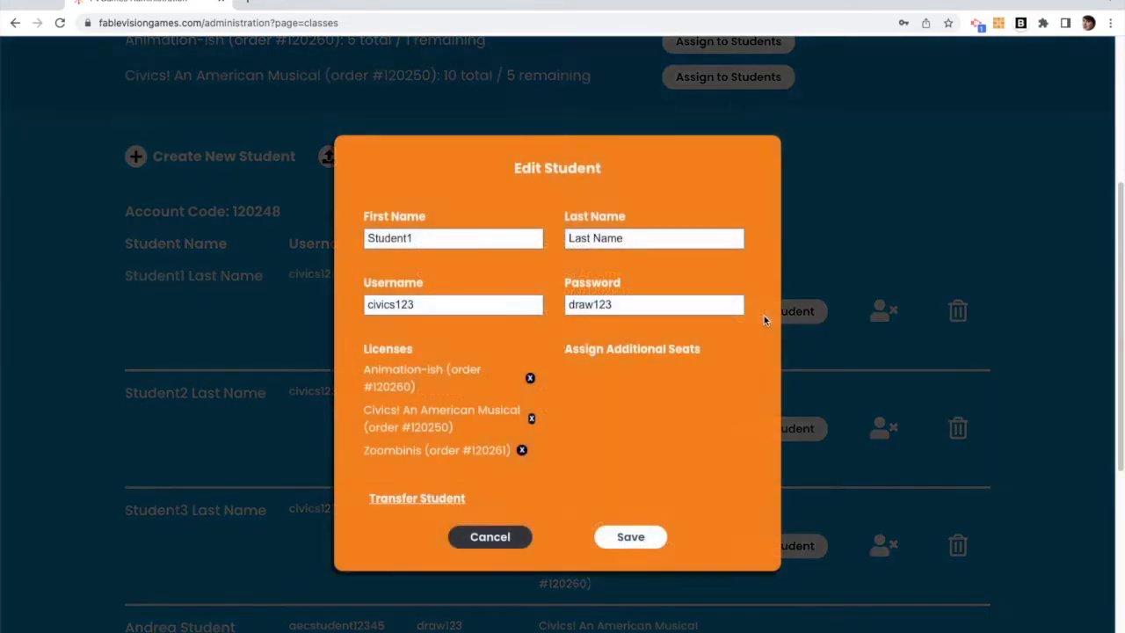
click(521, 450)
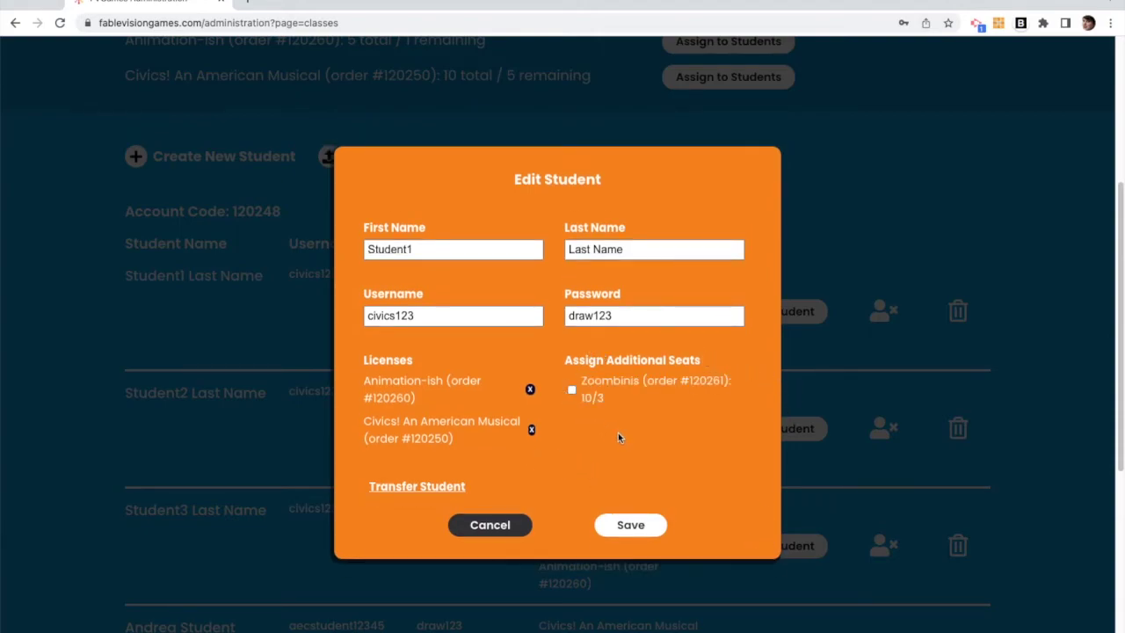
click(635, 526)
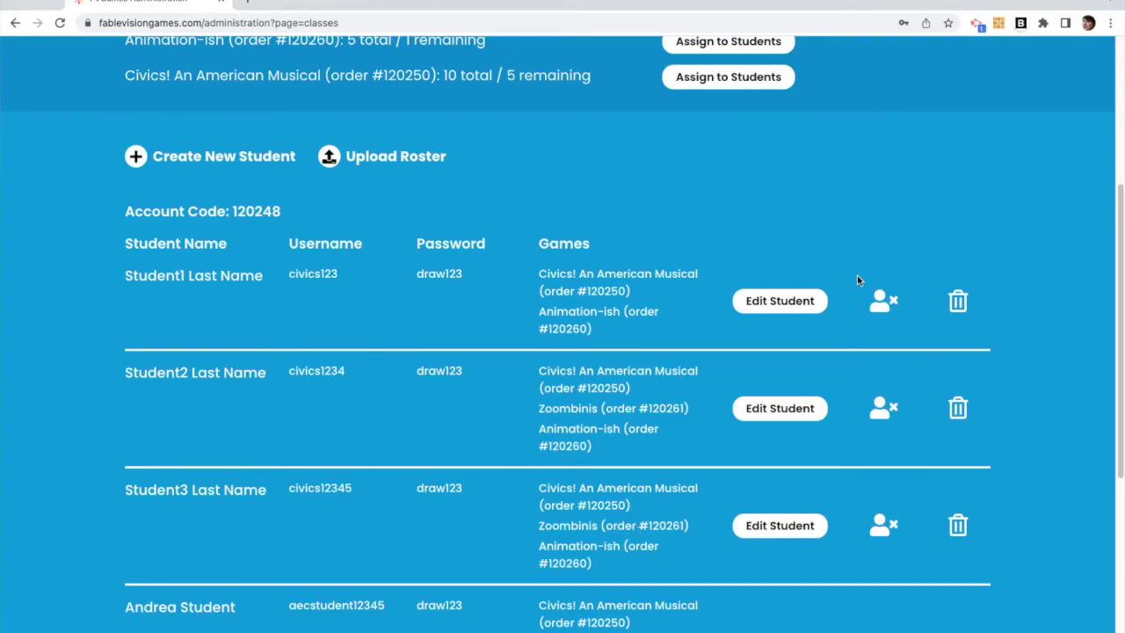
Step: Deactivate Student1, reactivate them from Inactive Students, and open their account details
click(883, 303)
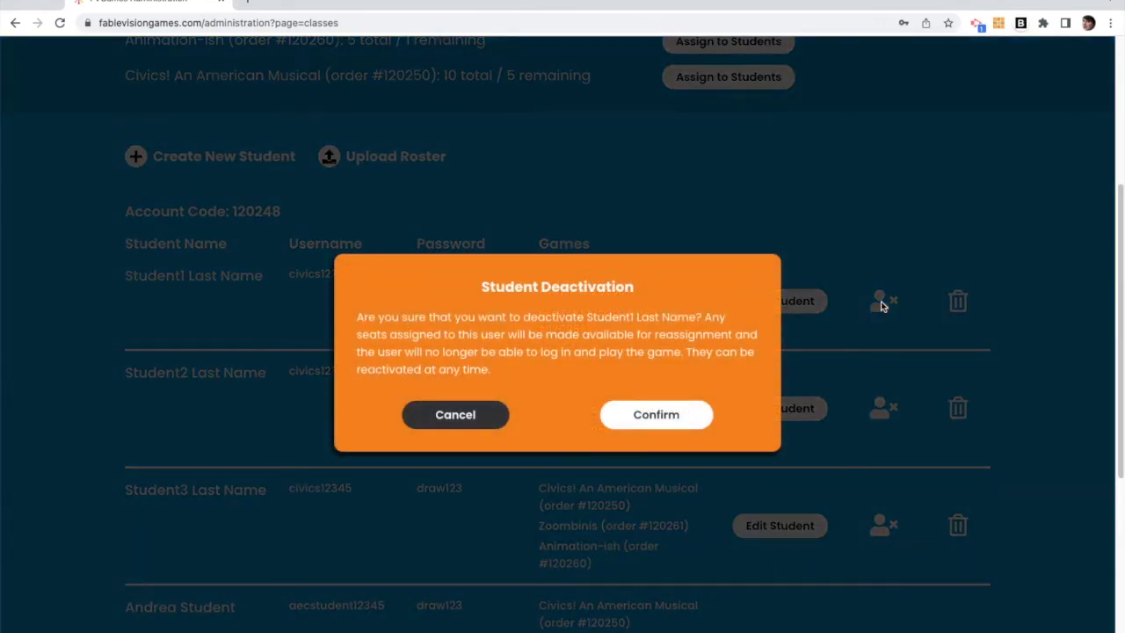
click(673, 416)
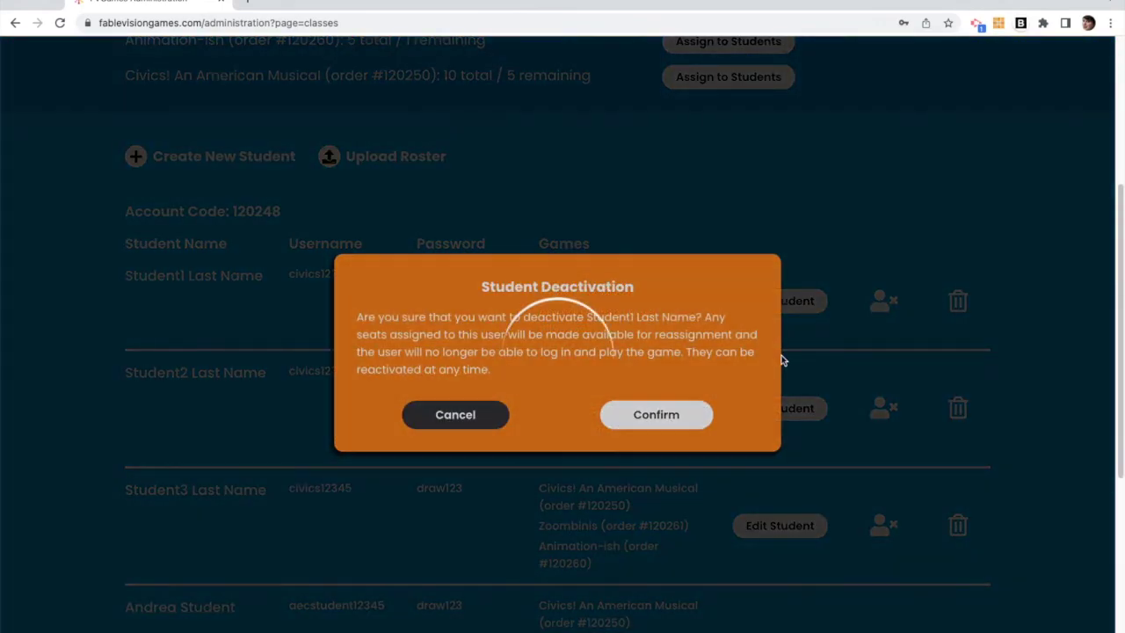
scroll(803, 355, down, 5)
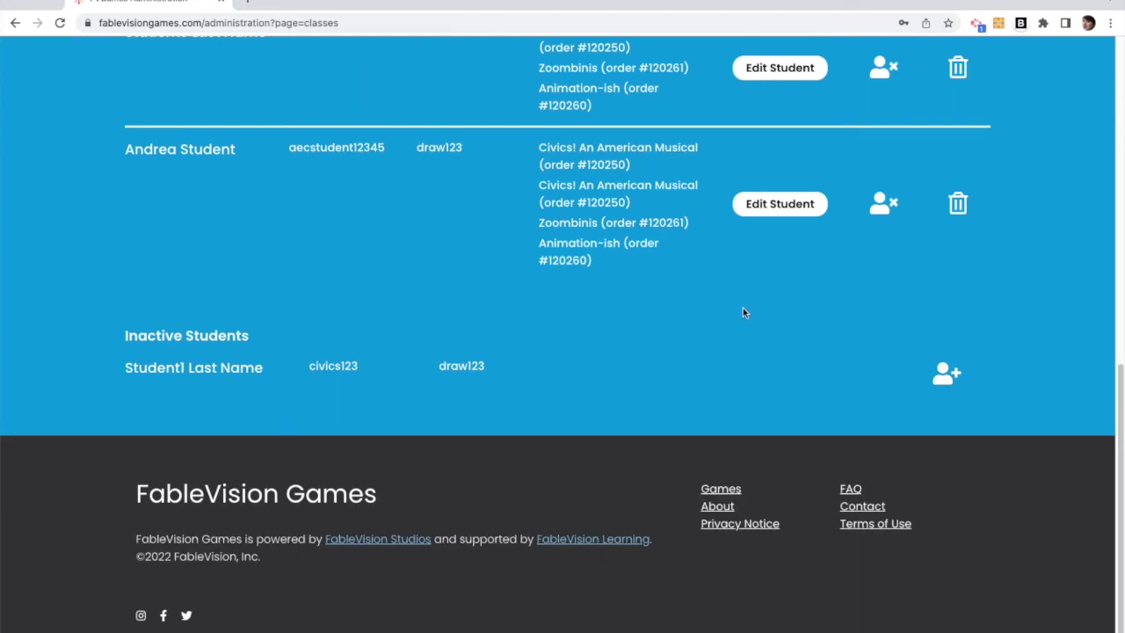
click(939, 376)
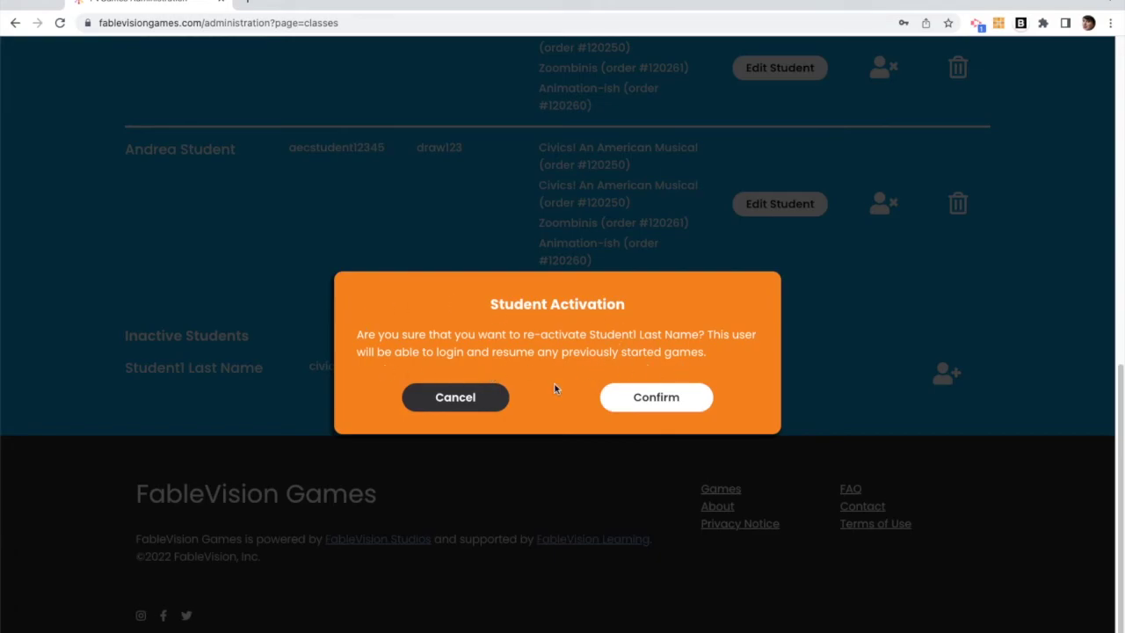
click(640, 399)
scroll(706, 401, up, 6)
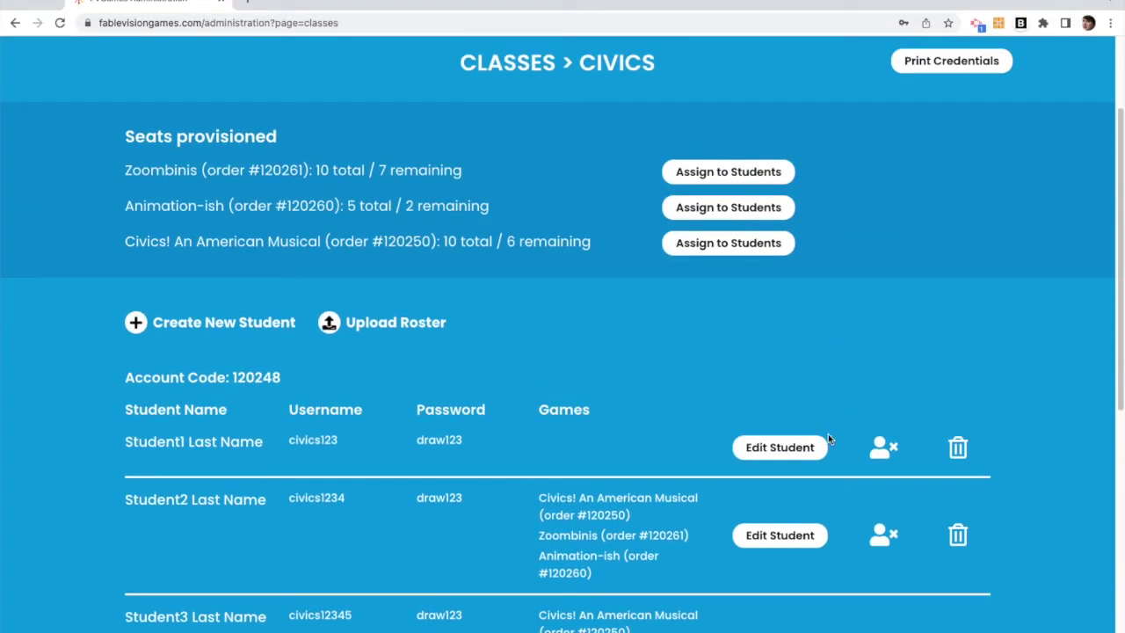
click(784, 453)
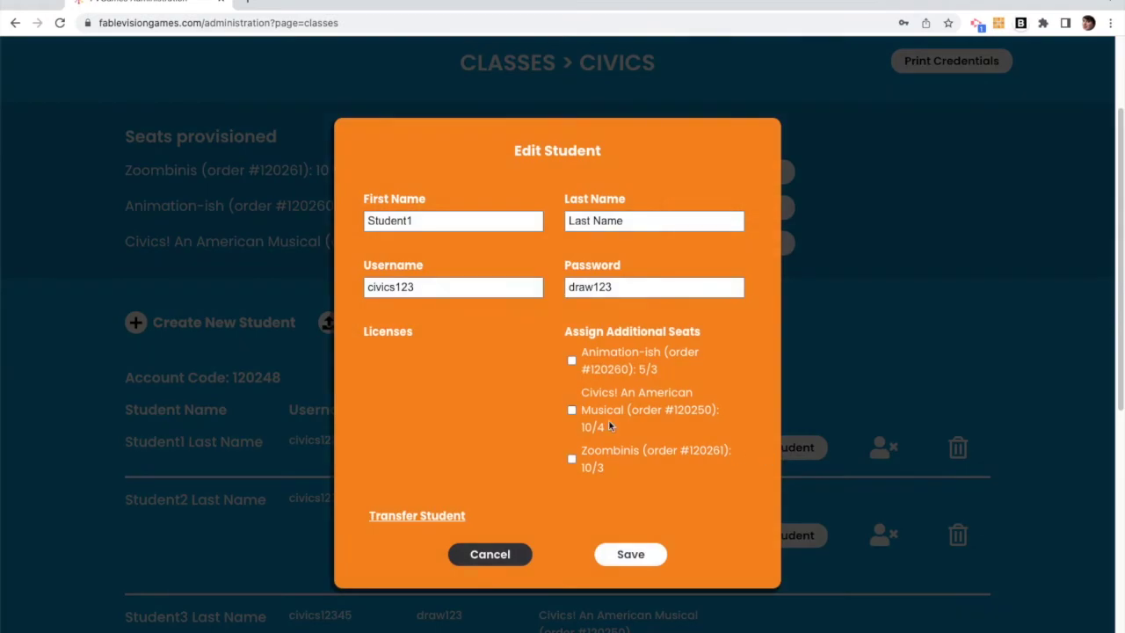
Step: Reassign Student1 the Animation-ish and Civics seats, save, then begin deleting Student1's account
click(571, 361)
click(571, 410)
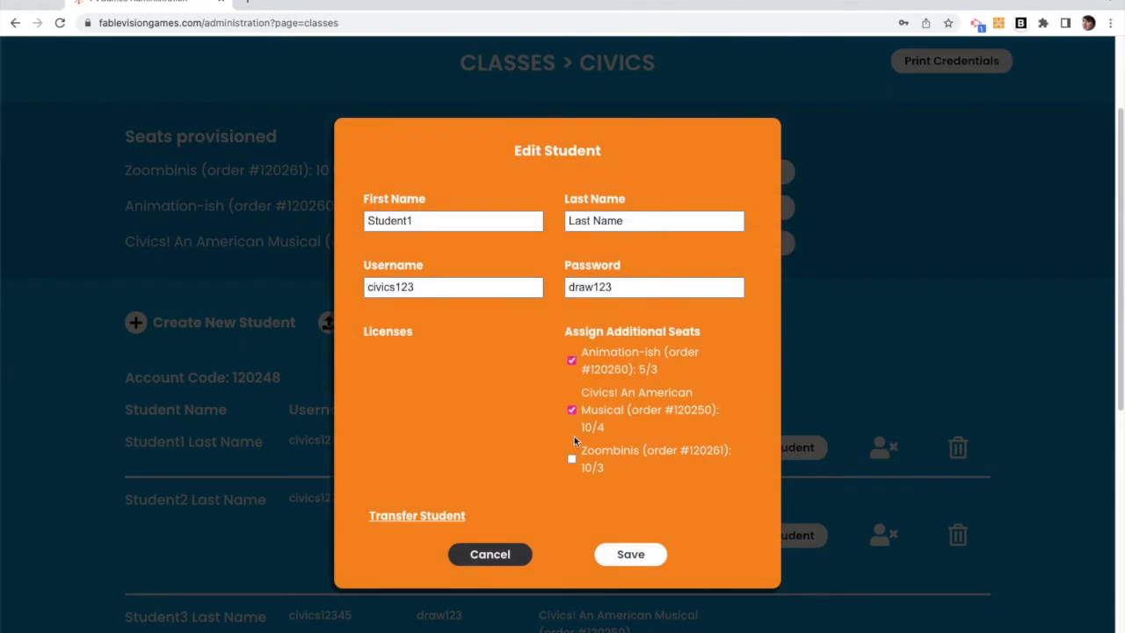
click(630, 554)
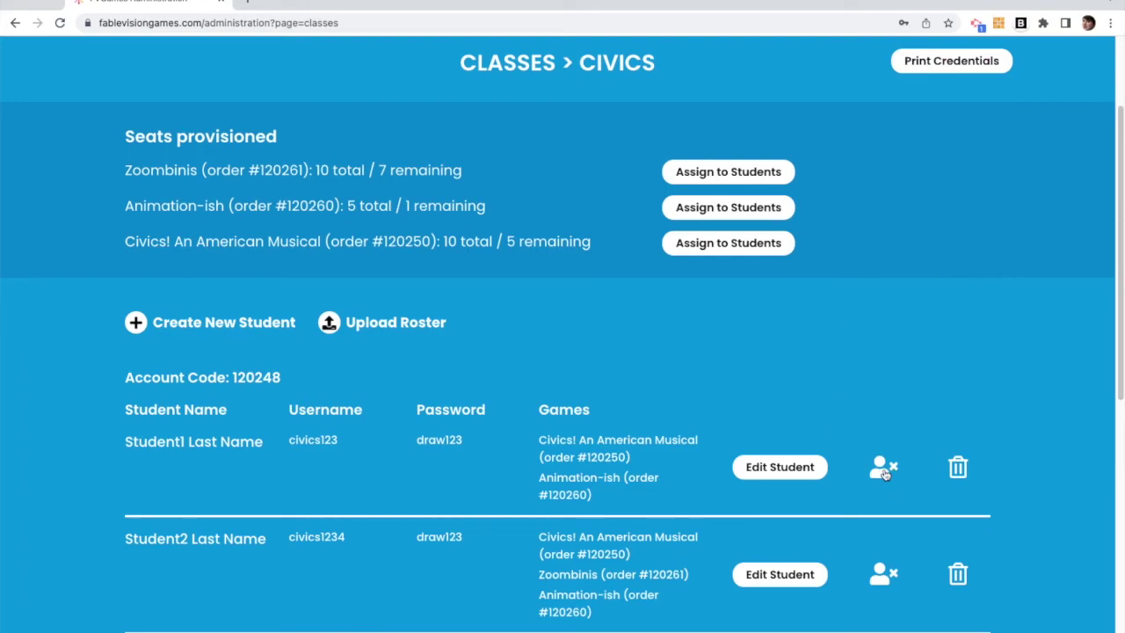
click(957, 468)
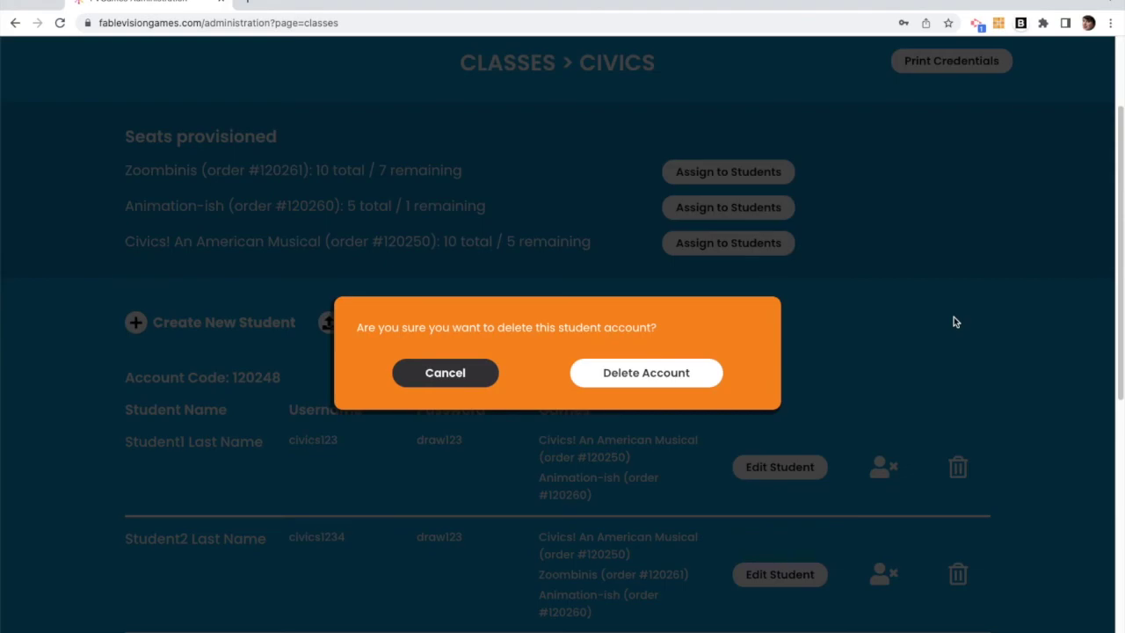
Step: Confirm deletion of Student1's account to free their Civics and Animation-ish seats
click(658, 376)
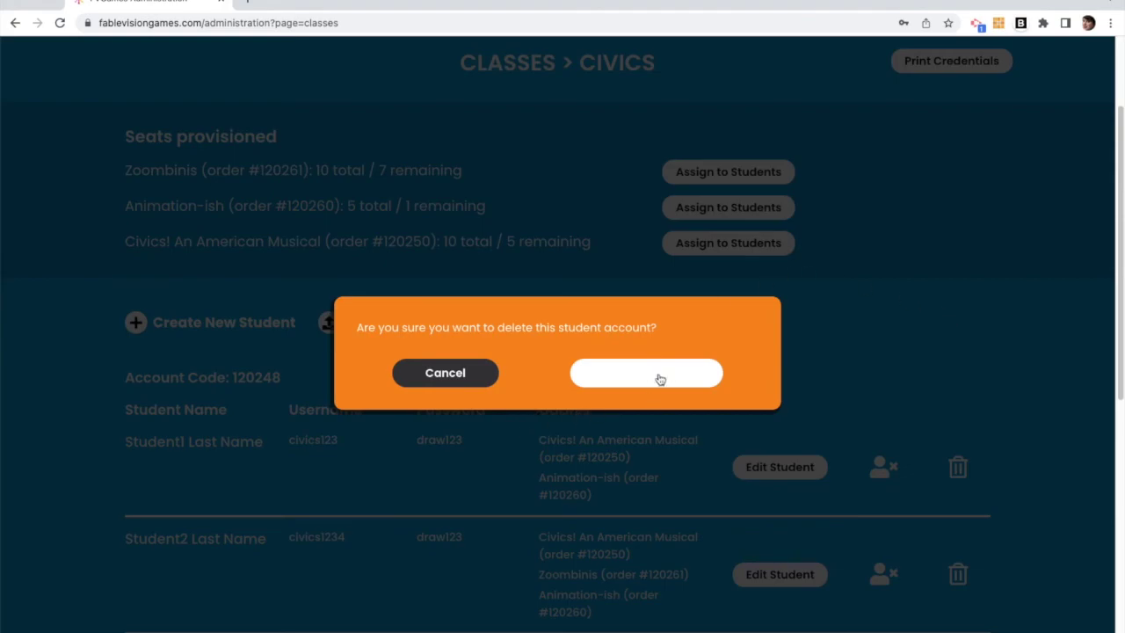